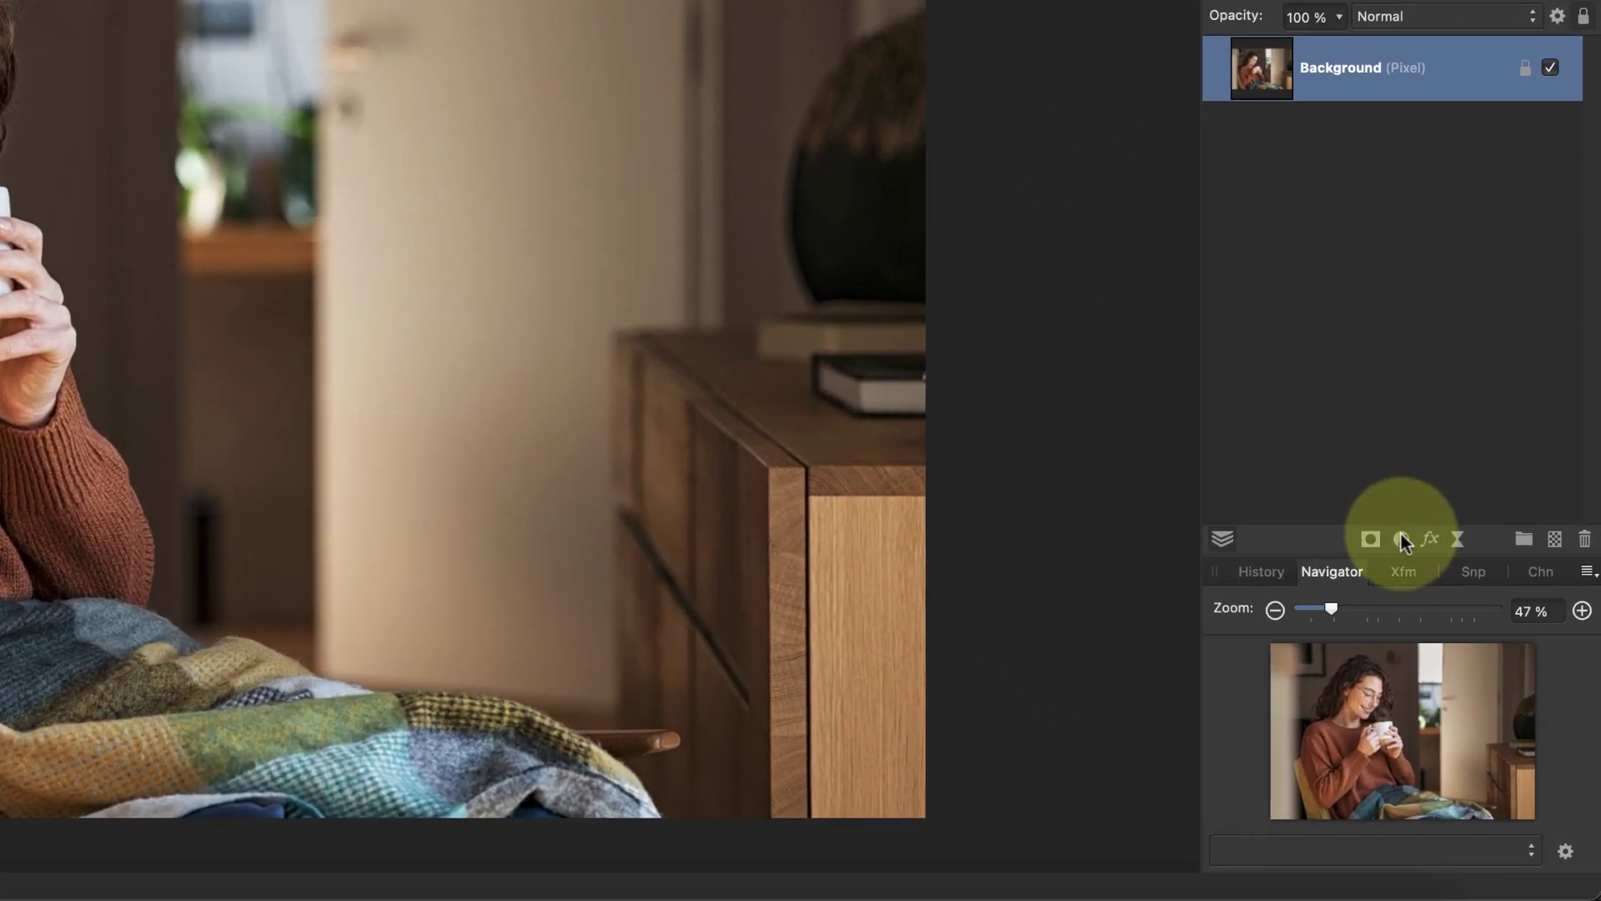
Add a Levels adjustment layer to the portrait, keeping its channel set to Master.
{"action": "left_click", "coordinate": [1401, 538]}
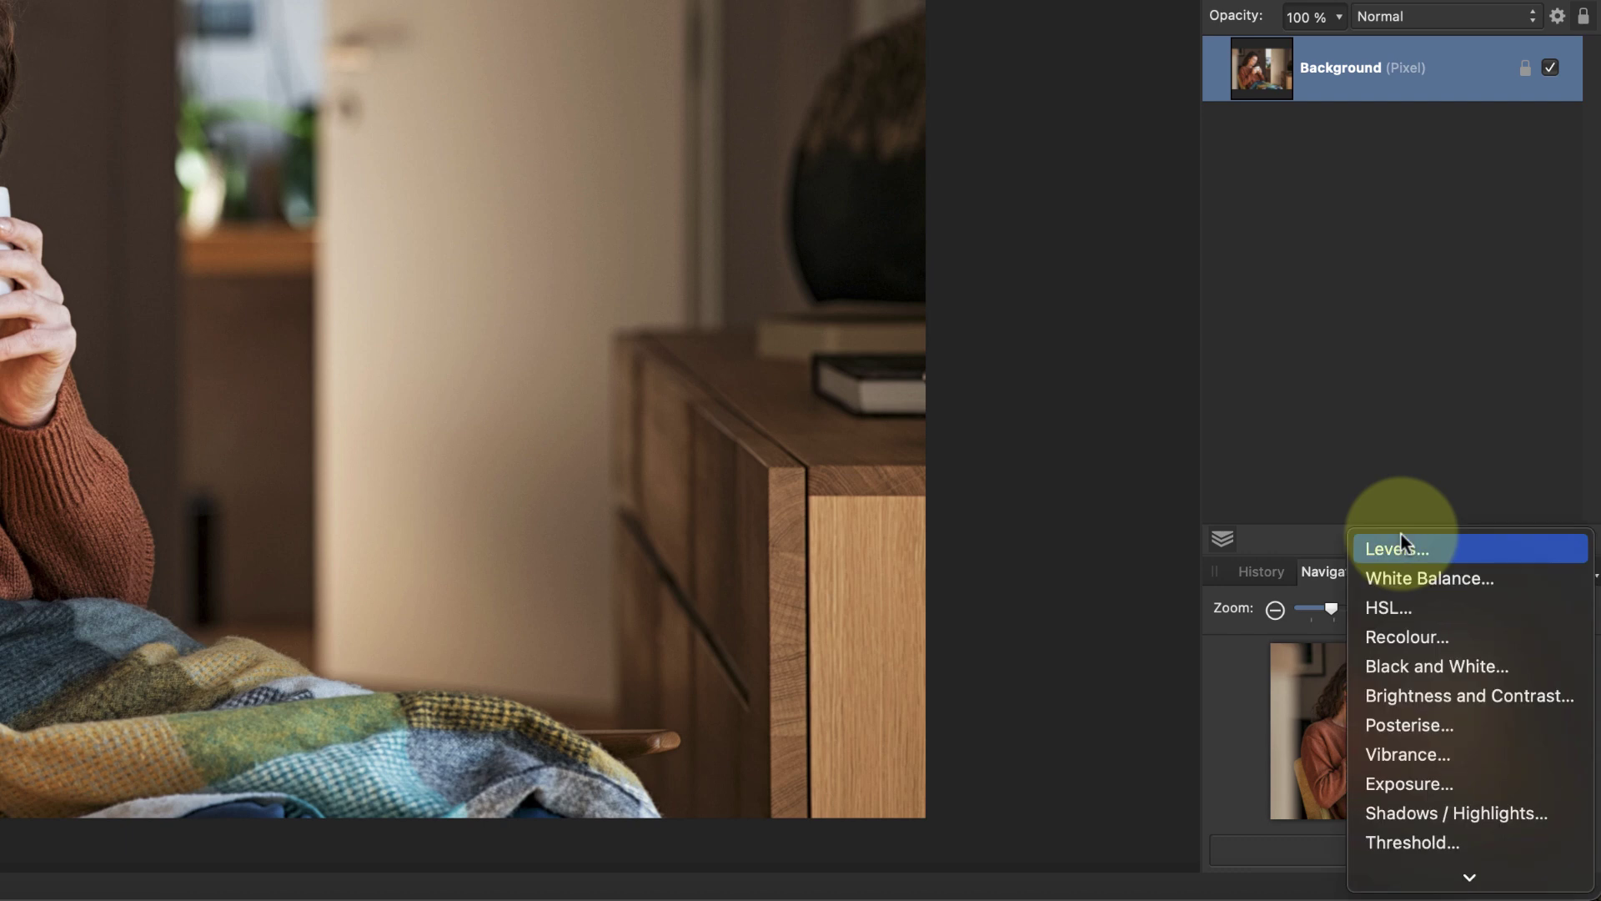
{"action": "left_click", "coordinate": [1480, 551]}
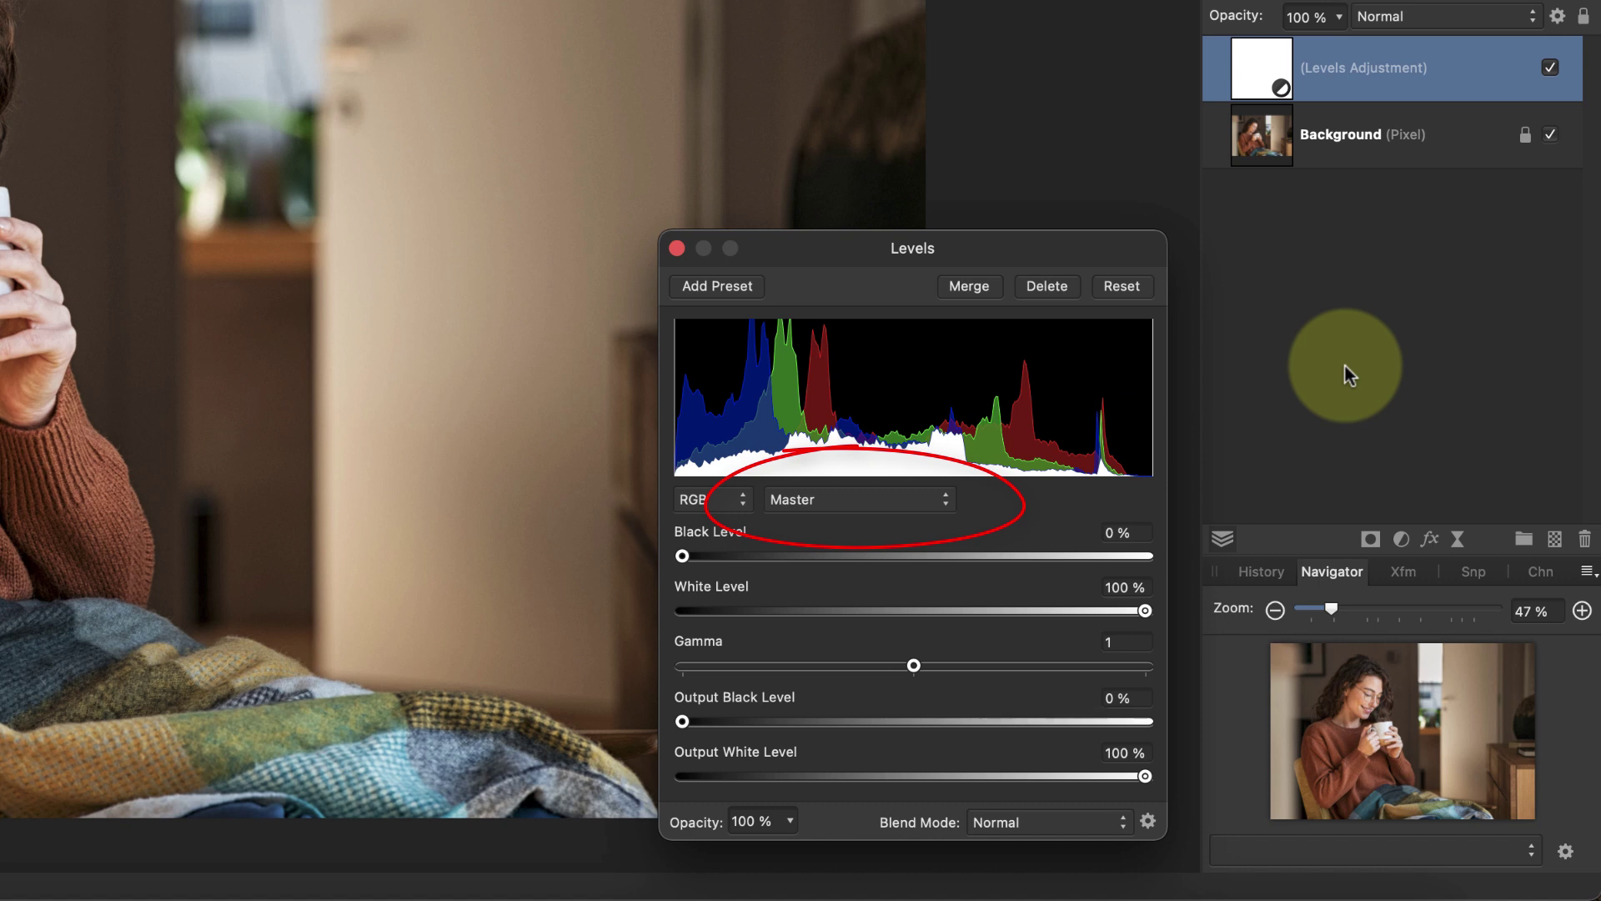
{"action": "left_click", "coordinate": [944, 499]}
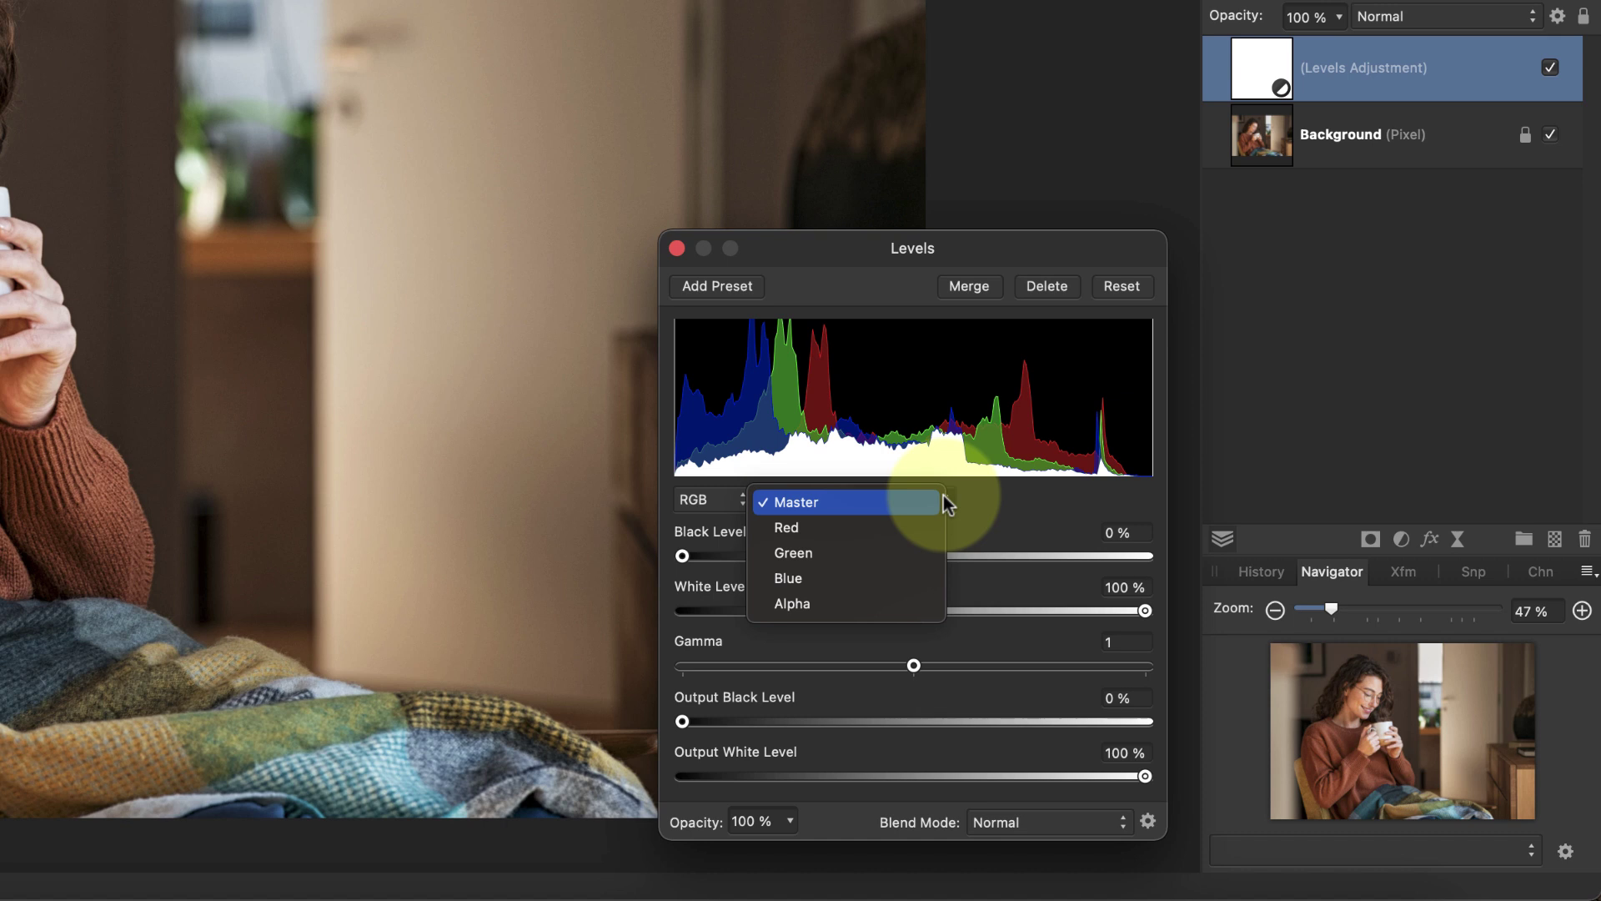
{"action": "left_click", "coordinate": [899, 496]}
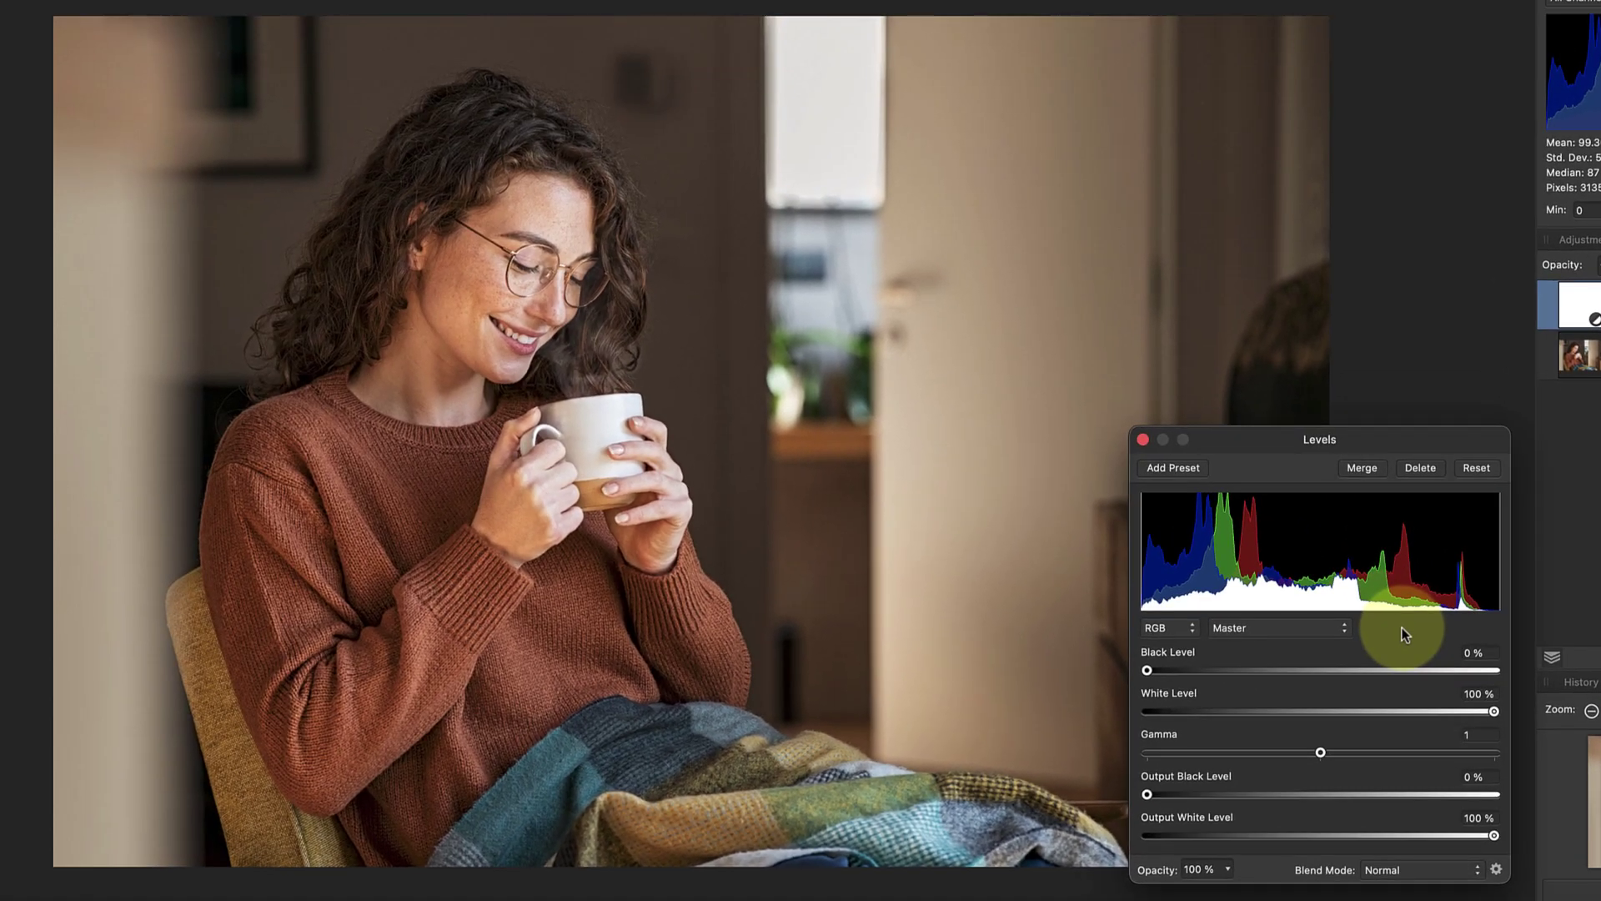
Test the Levels Black and White Level sliders, then return them to their defaults.
{"action": "left_click_drag", "start_coordinate": [1146, 669], "coordinate": [1232, 673]}
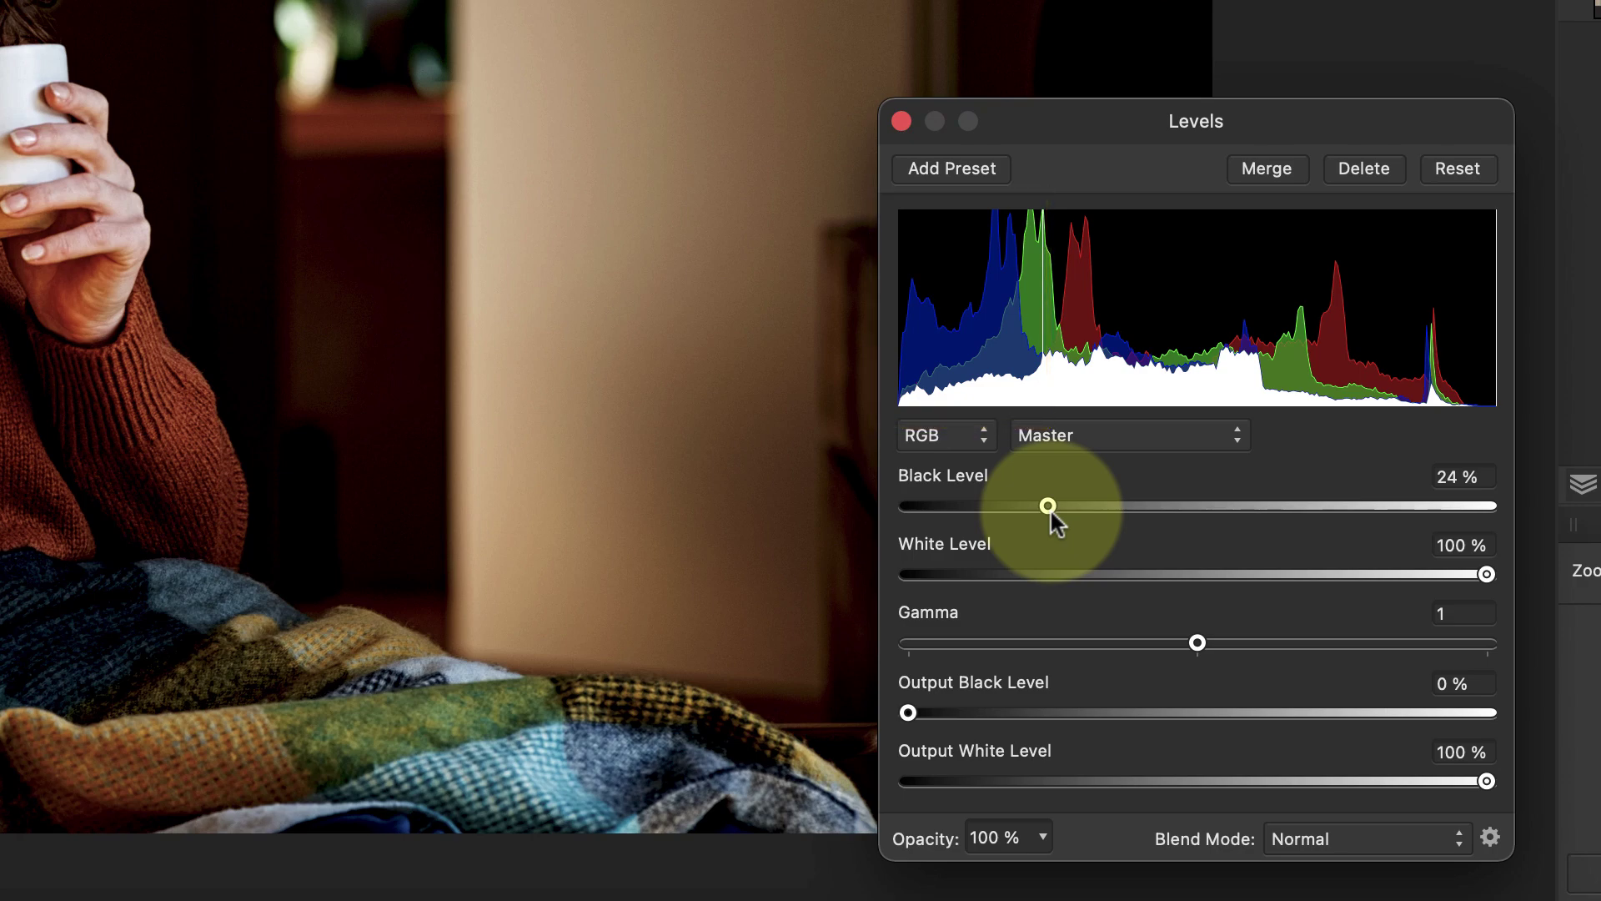
{"action": "mouse_move", "coordinate": [1050, 508]}
{"action": "left_mouse_down"}
{"action": "mouse_move", "coordinate": [1258, 630]}
{"action": "mouse_move", "coordinate": [1359, 644]}
{"action": "left_mouse_up"}
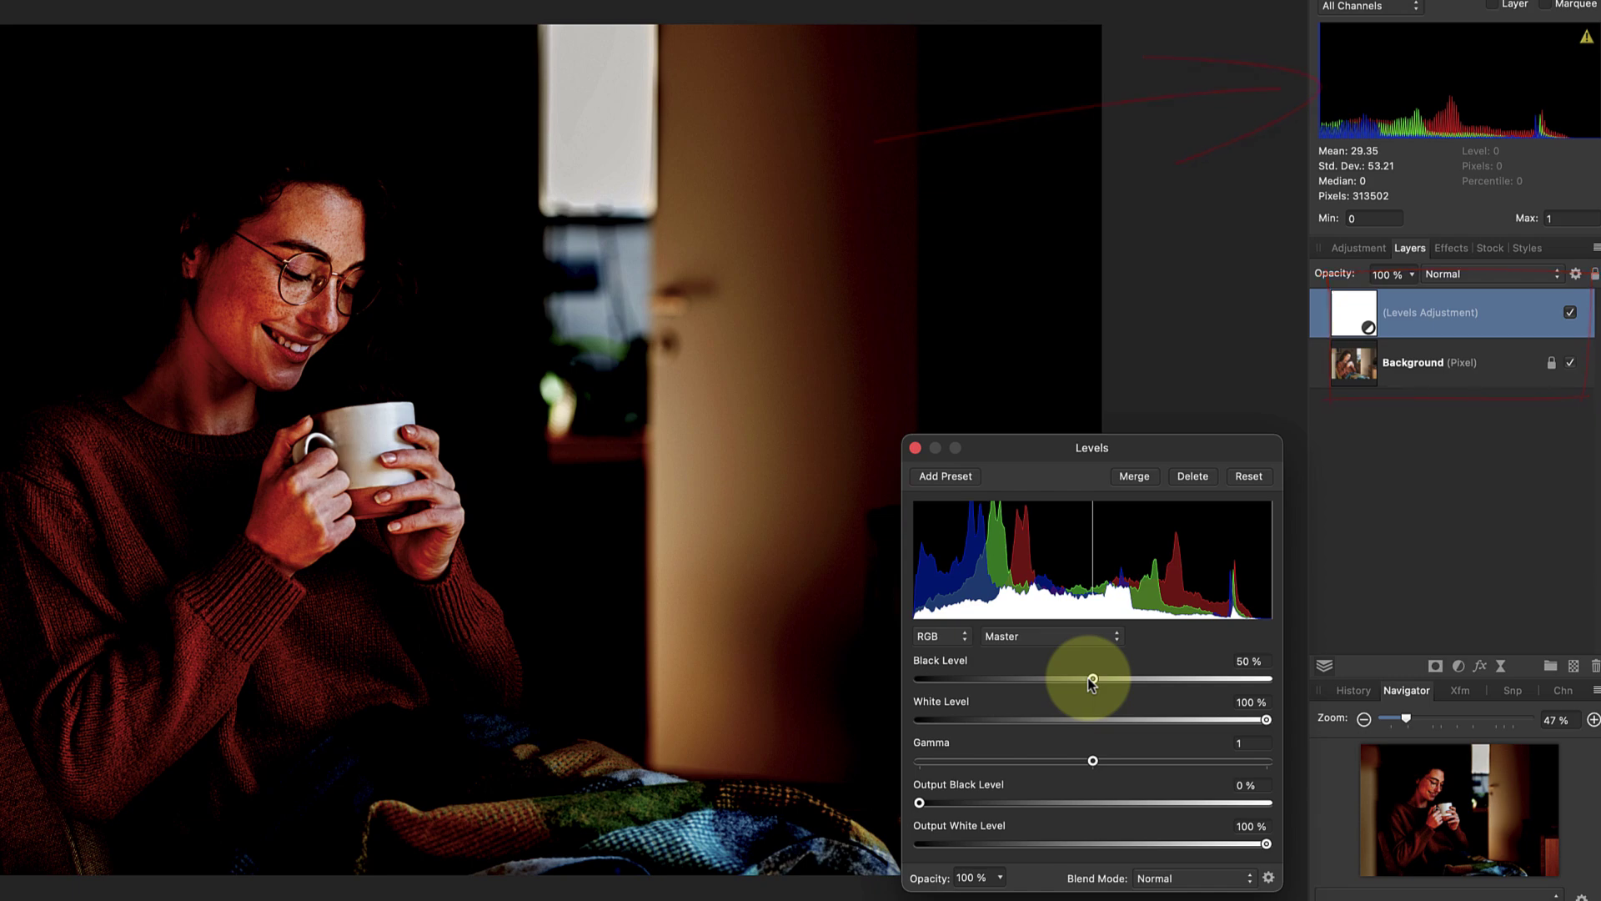
{"action": "left_click_drag", "start_coordinate": [1091, 678], "coordinate": [894, 679]}
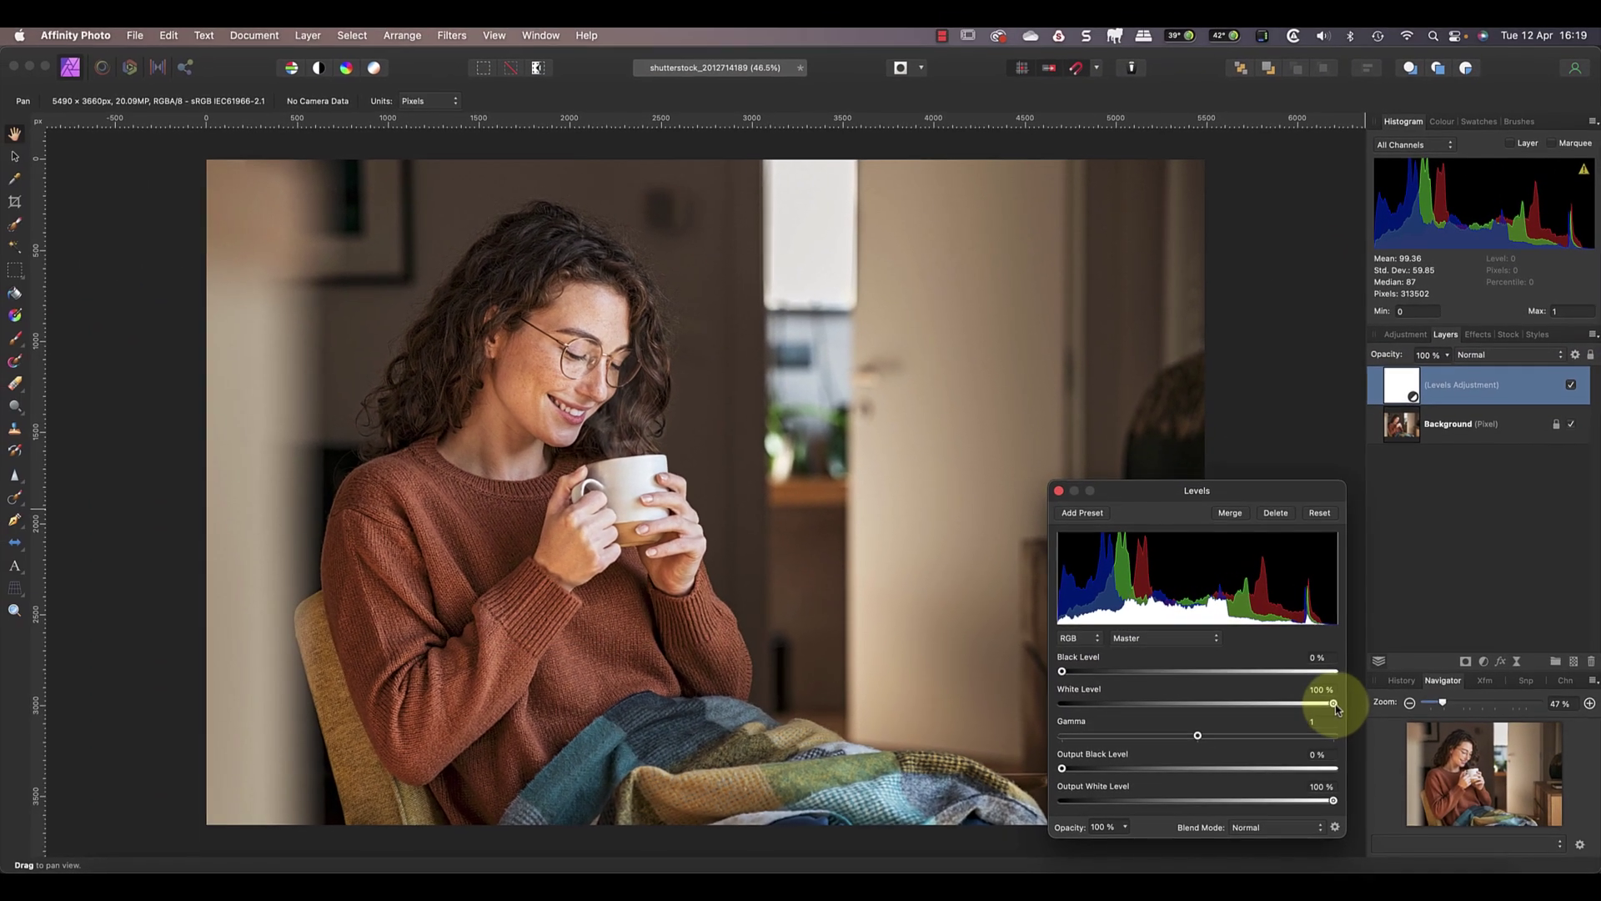
{"action": "left_click_drag", "start_coordinate": [1333, 704], "coordinate": [1198, 705]}
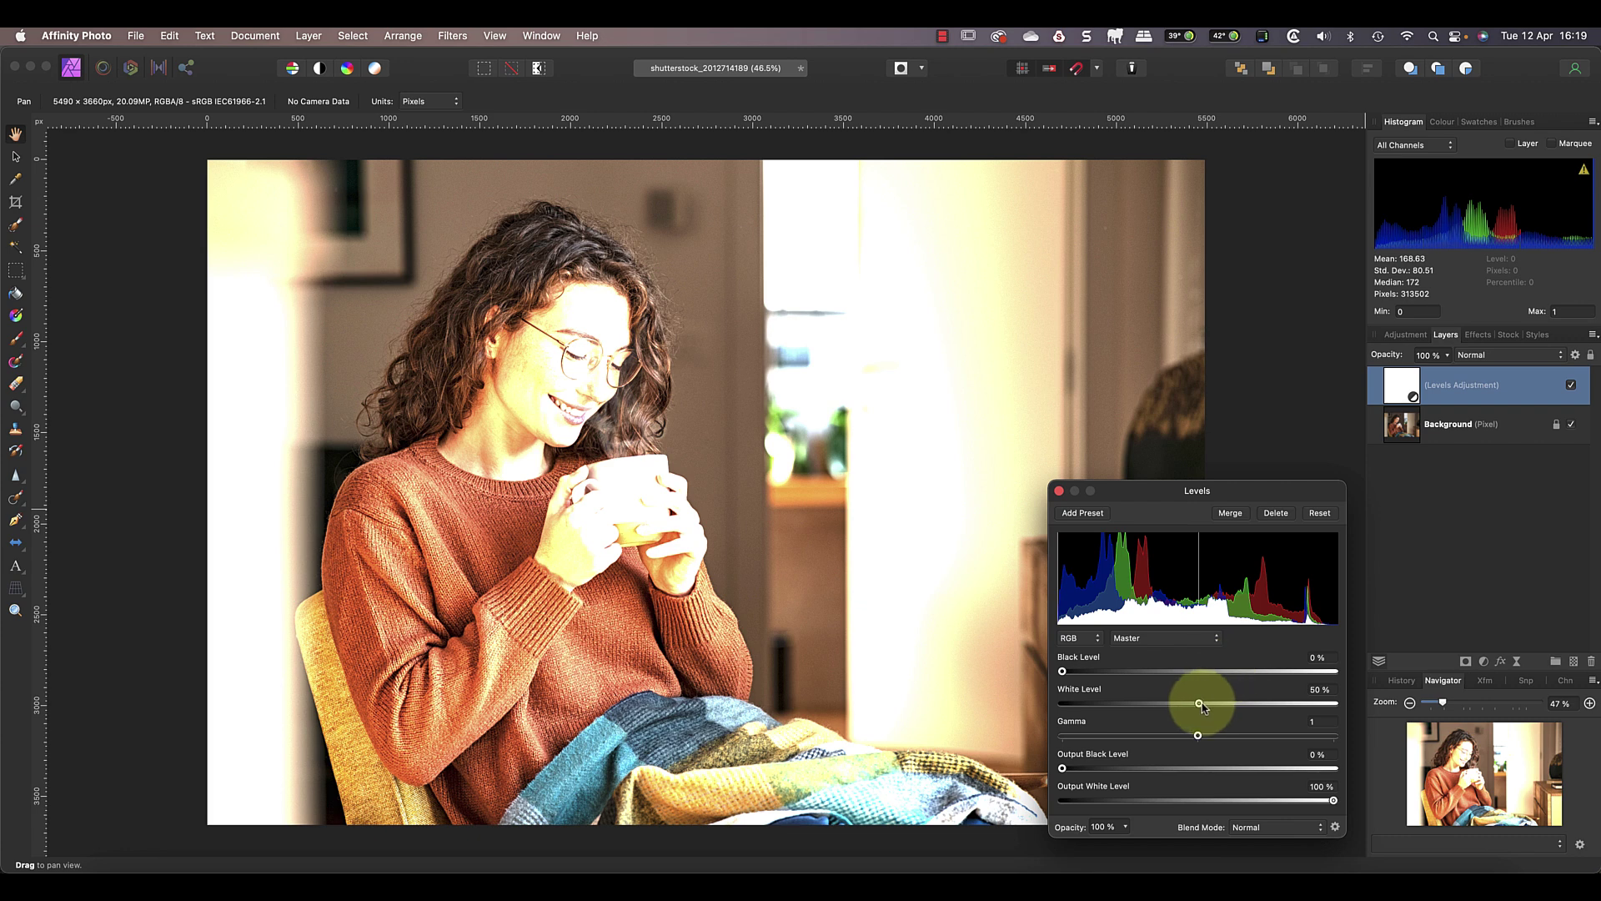
Restore White Level to 100%, try Gamma and Output Black, then drop Output White to 50%.
{"action": "left_click_drag", "start_coordinate": [1199, 705], "coordinate": [1335, 703]}
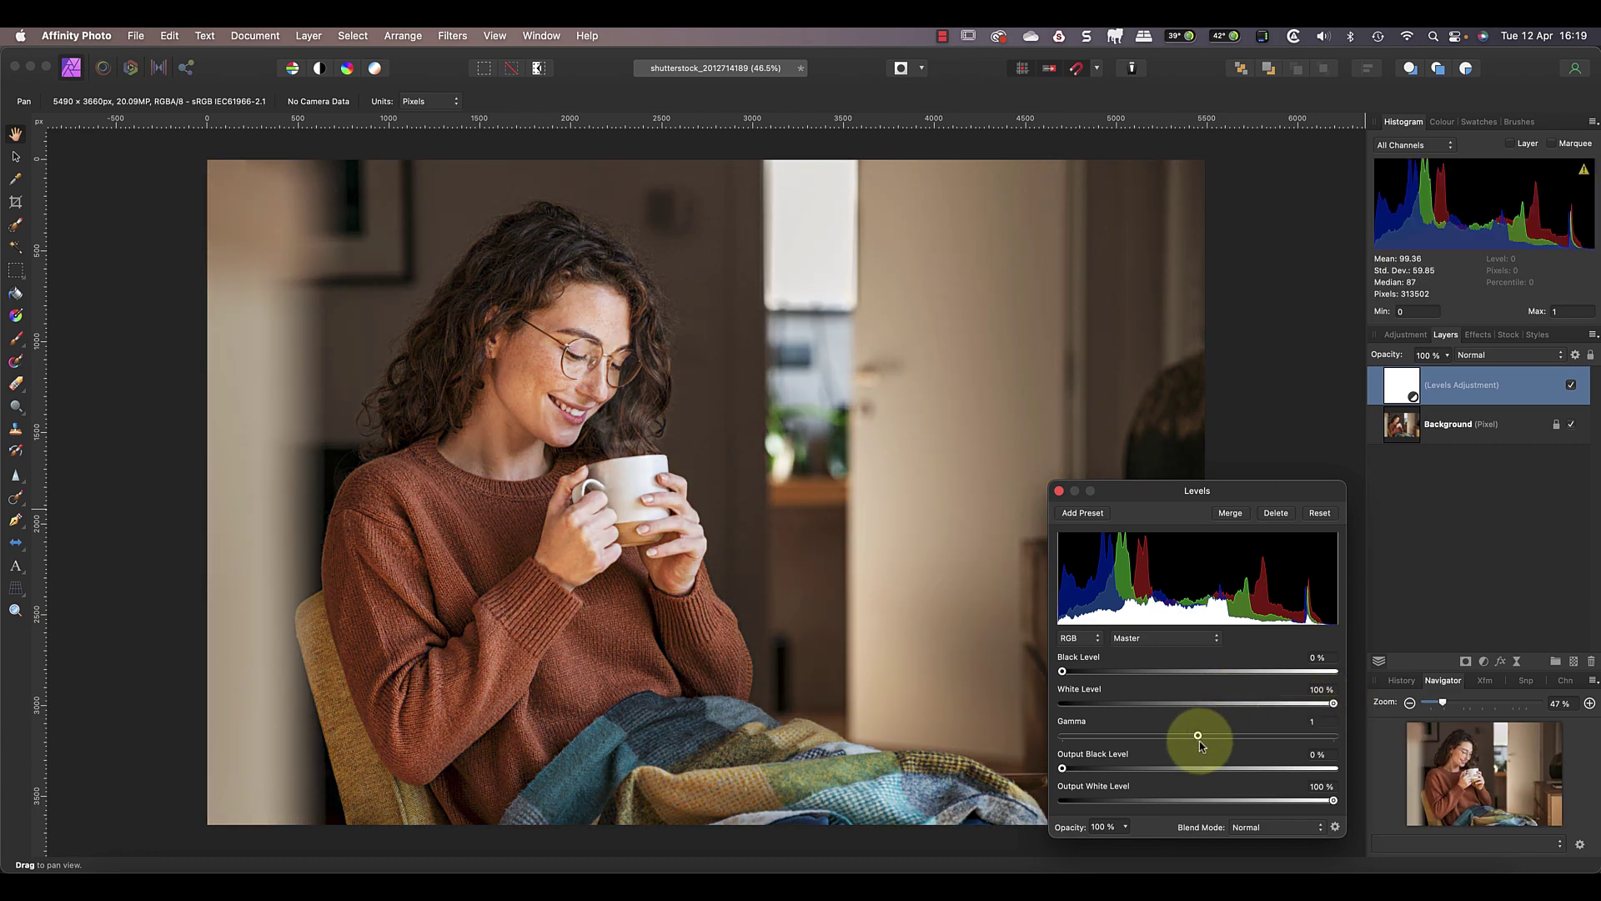
{"action": "mouse_move", "coordinate": [1197, 737]}
{"action": "left_mouse_down"}
{"action": "mouse_move", "coordinate": [1145, 738]}
{"action": "mouse_move", "coordinate": [1252, 738]}
{"action": "mouse_move", "coordinate": [1207, 738]}
{"action": "left_mouse_up"}
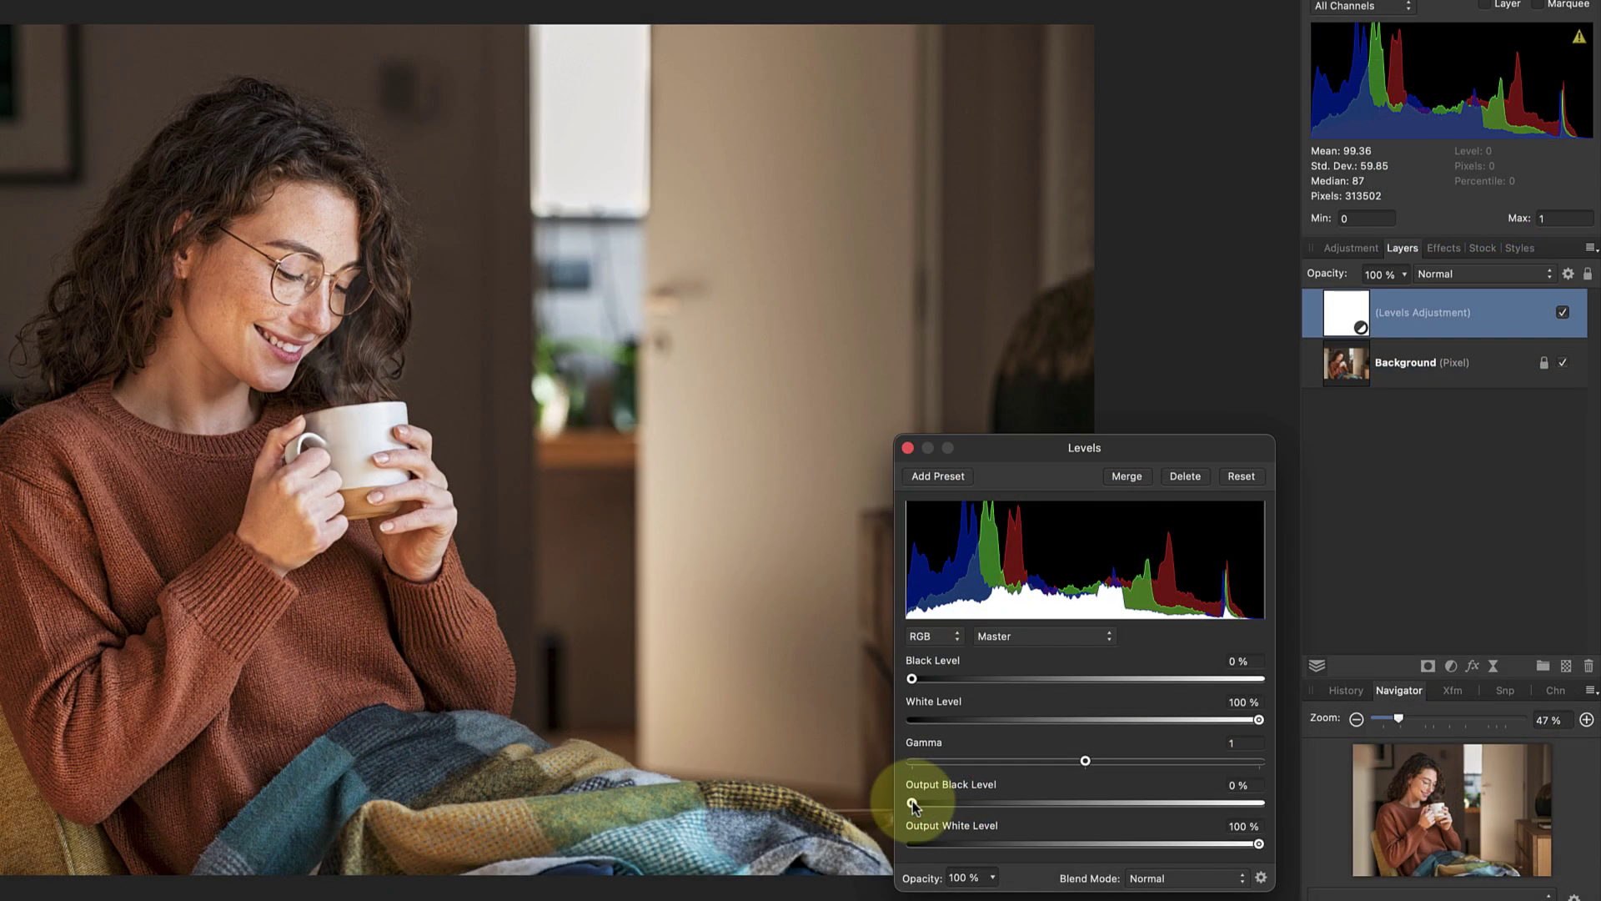
{"action": "left_click_drag", "start_coordinate": [914, 803], "coordinate": [1086, 804]}
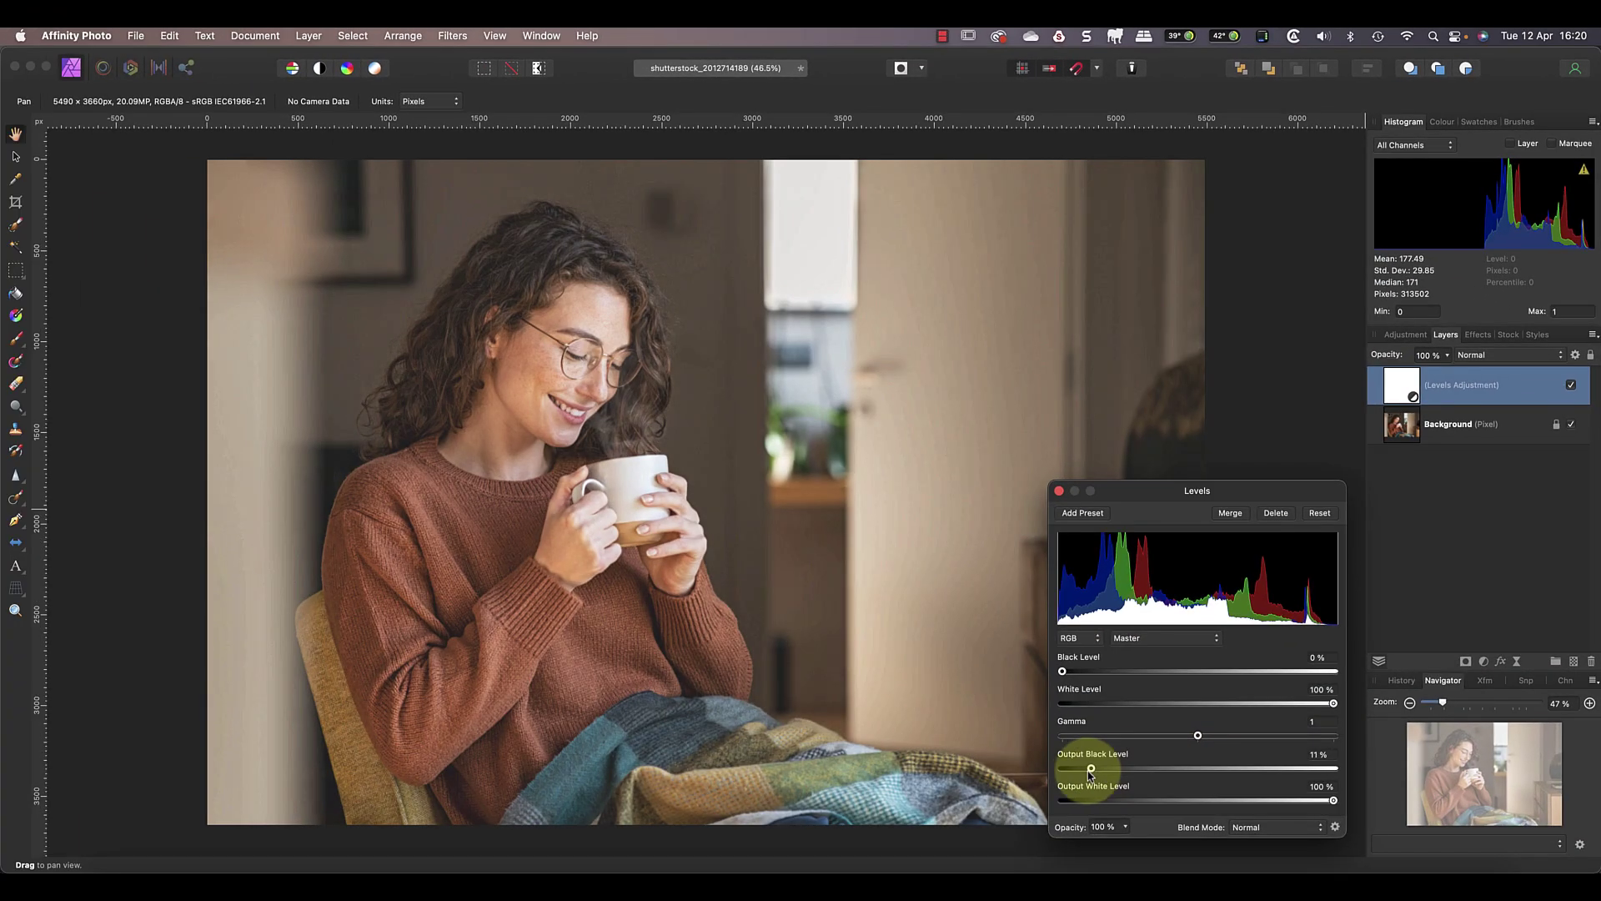
{"action": "left_click_drag", "start_coordinate": [1090, 768], "coordinate": [1061, 766]}
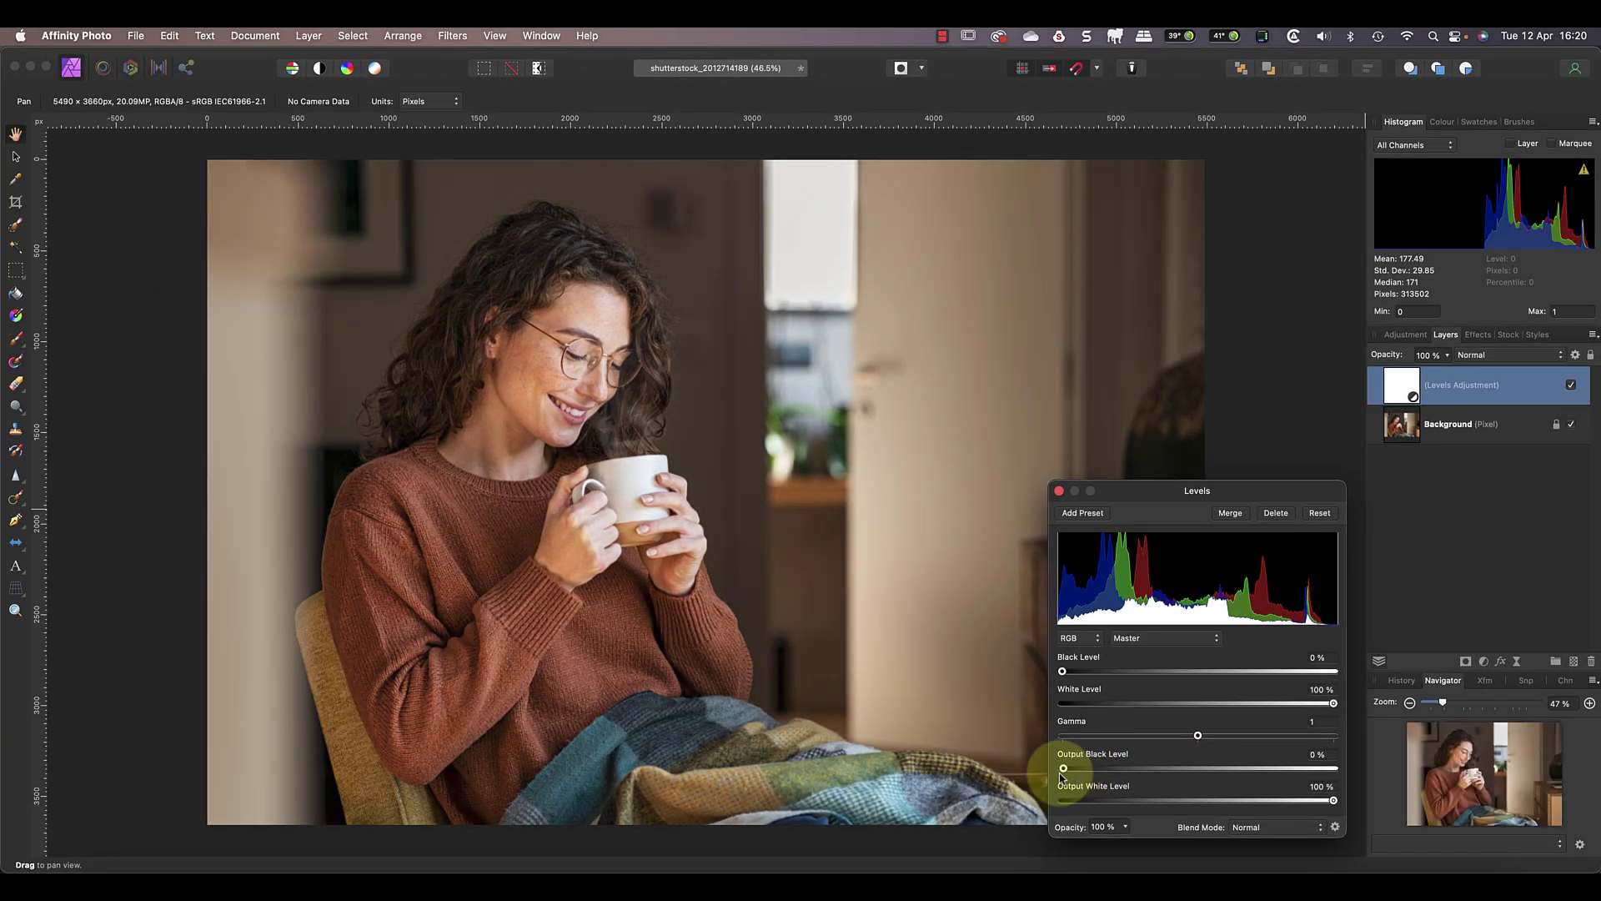
{"action": "left_click_drag", "start_coordinate": [1331, 799], "coordinate": [1195, 800]}
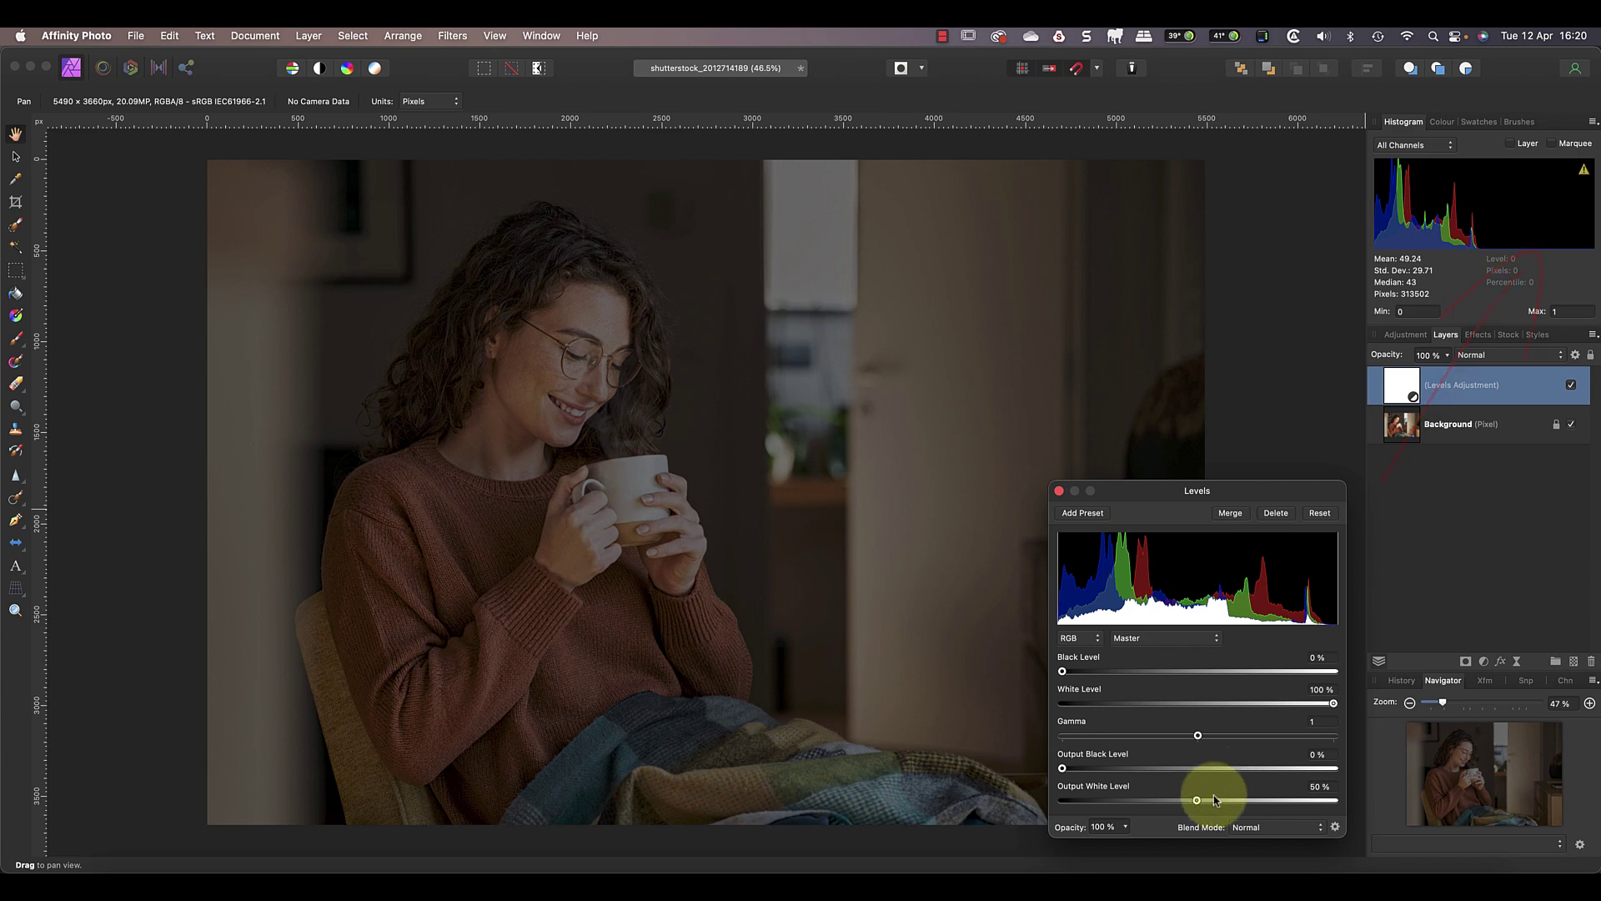
Set the Master levels to output black 10%, output white 90% and gamma 1.205.
{"action": "left_click_drag", "start_coordinate": [1197, 800], "coordinate": [1337, 805]}
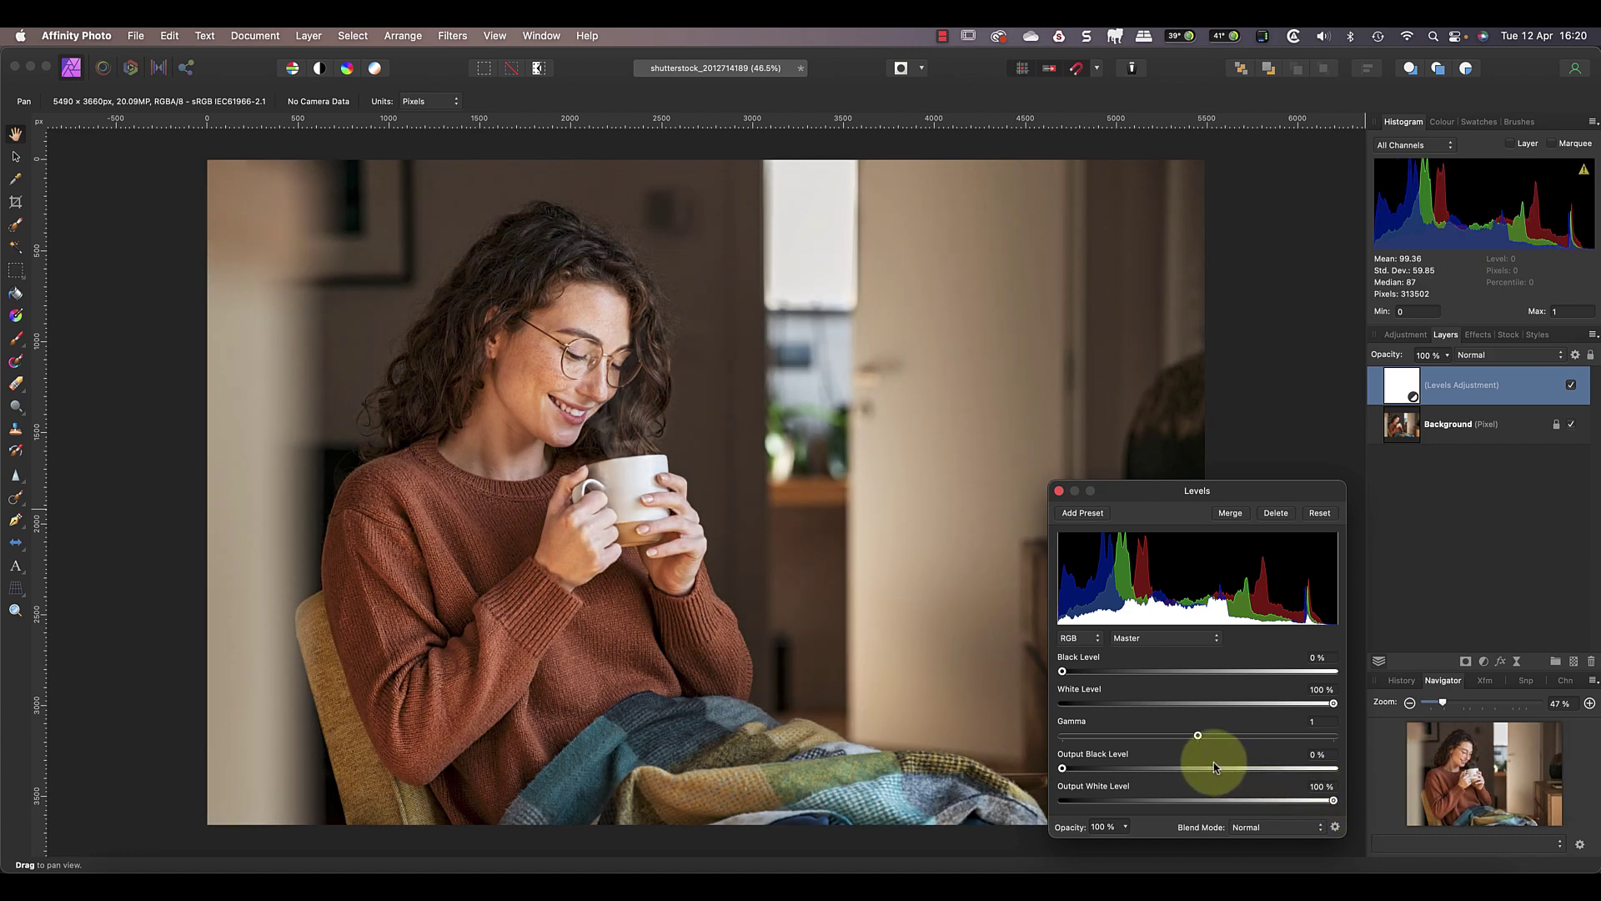
{"action": "left_click_drag", "start_coordinate": [1062, 768], "coordinate": [1088, 769]}
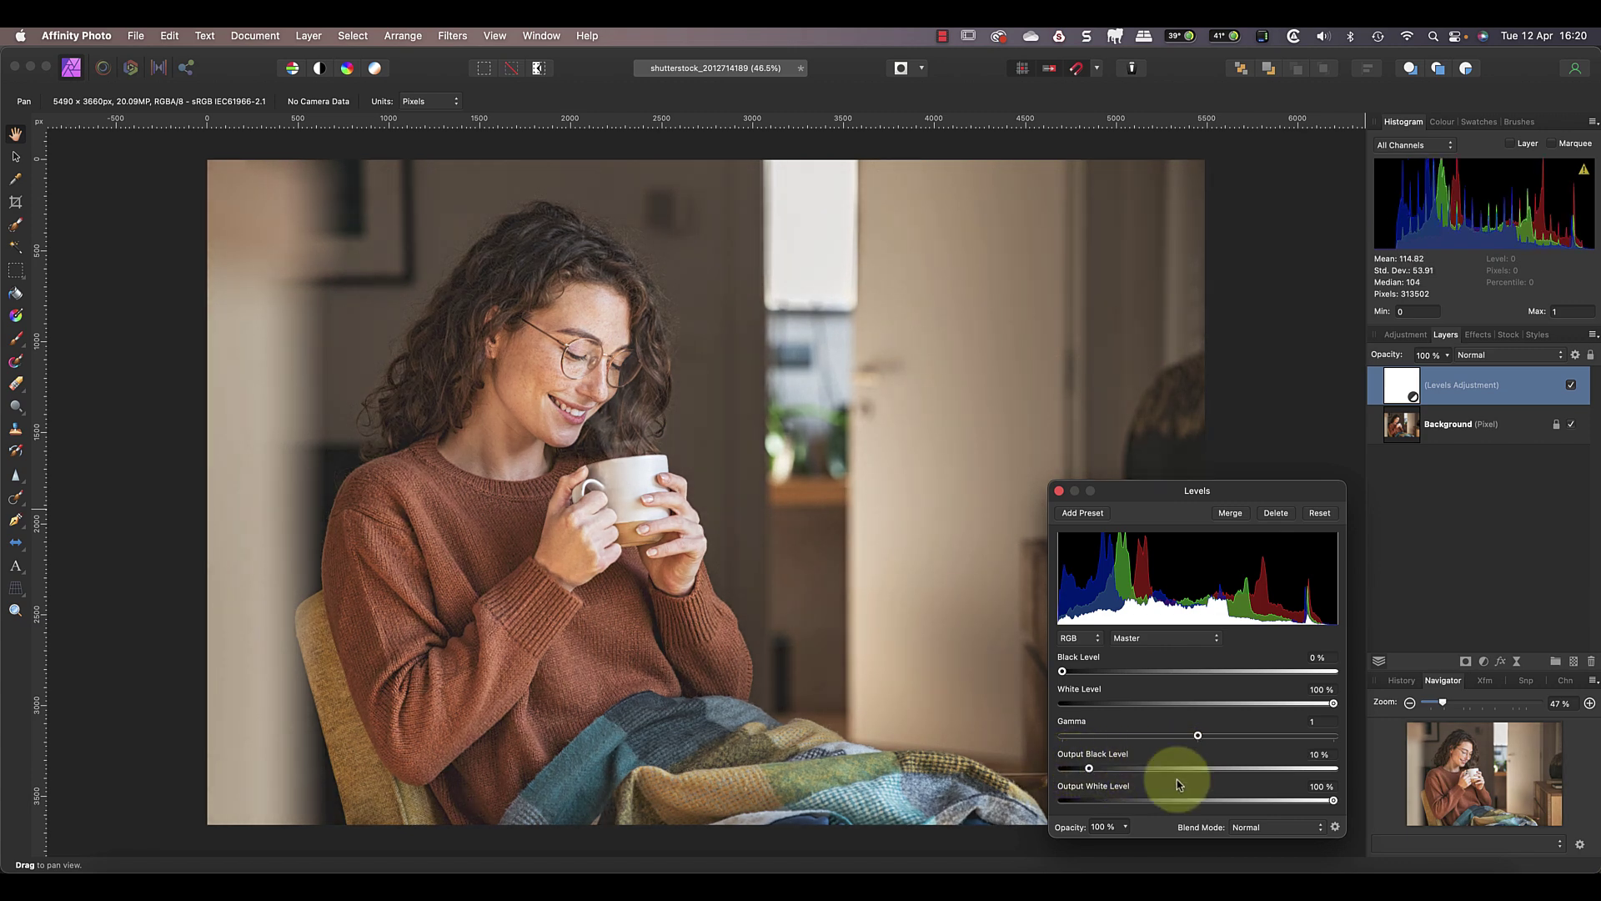
{"action": "left_click_drag", "start_coordinate": [1333, 800], "coordinate": [1304, 800]}
{"action": "left_click_drag", "start_coordinate": [1197, 735], "coordinate": [1227, 741]}
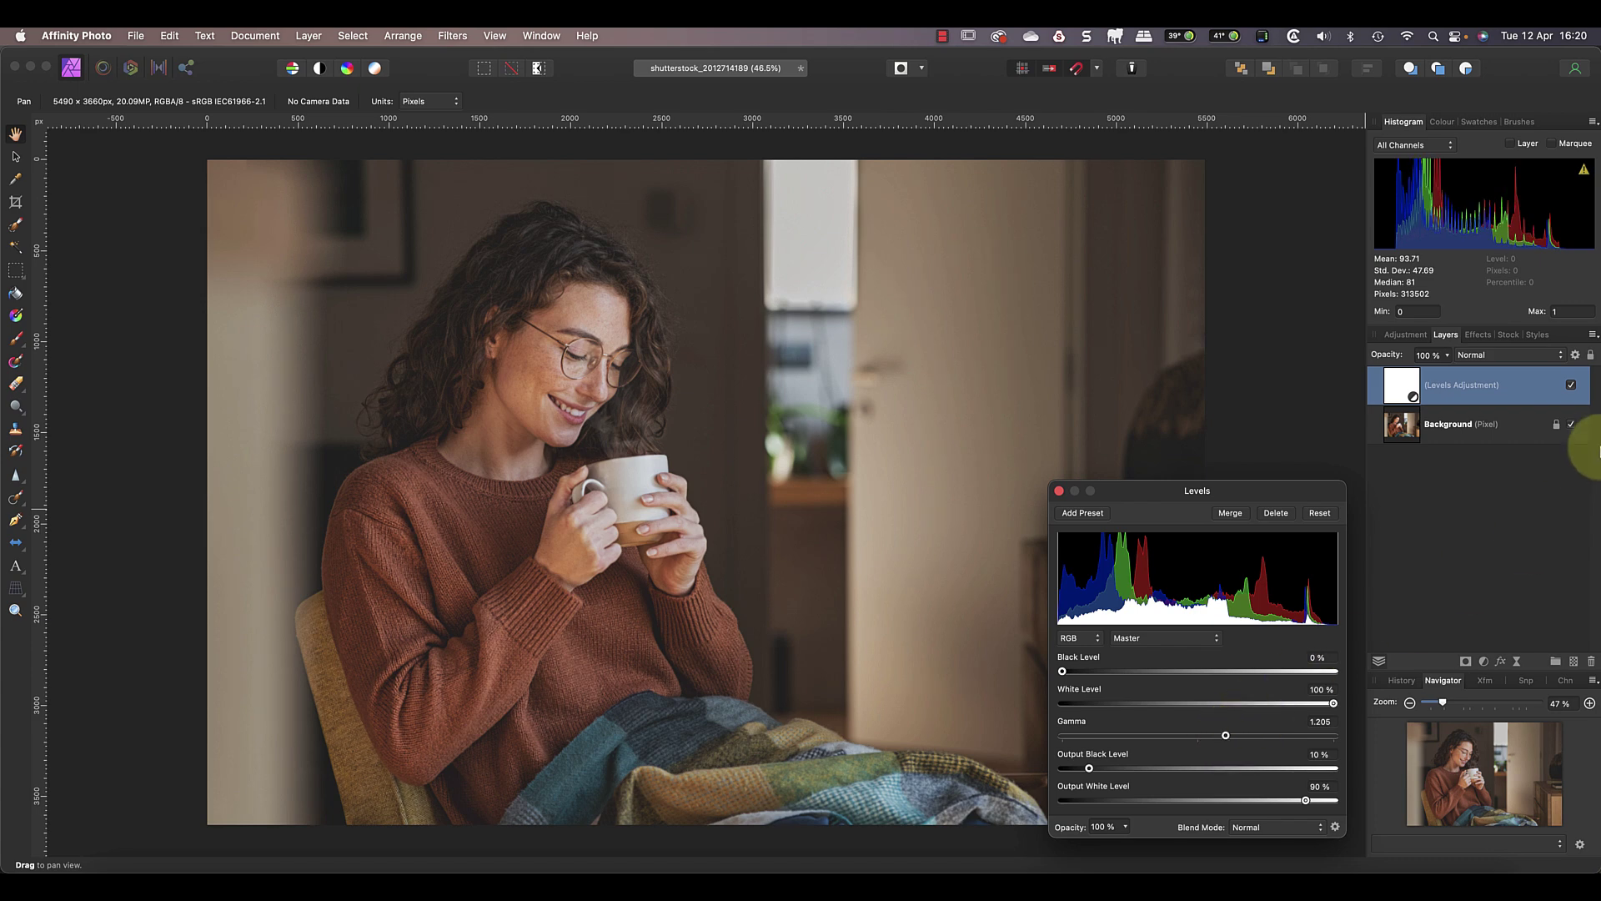
Toggle the Levels layer's visibility to compare the graded portrait with the original.
{"action": "left_click", "coordinate": [1572, 385]}
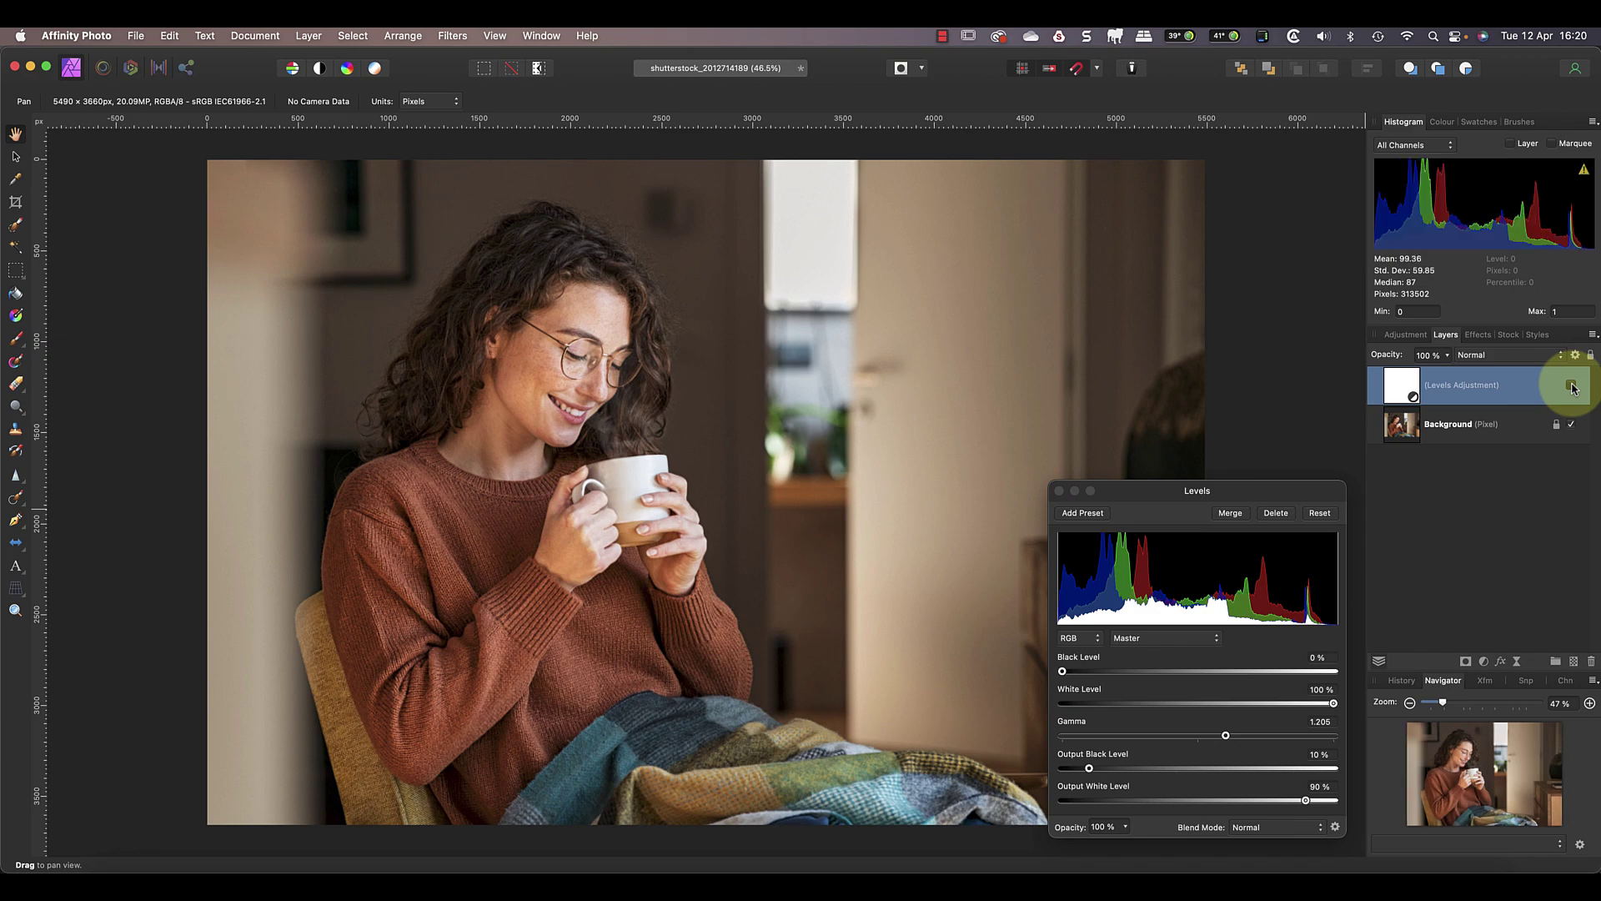
{"action": "left_click", "coordinate": [1571, 385]}
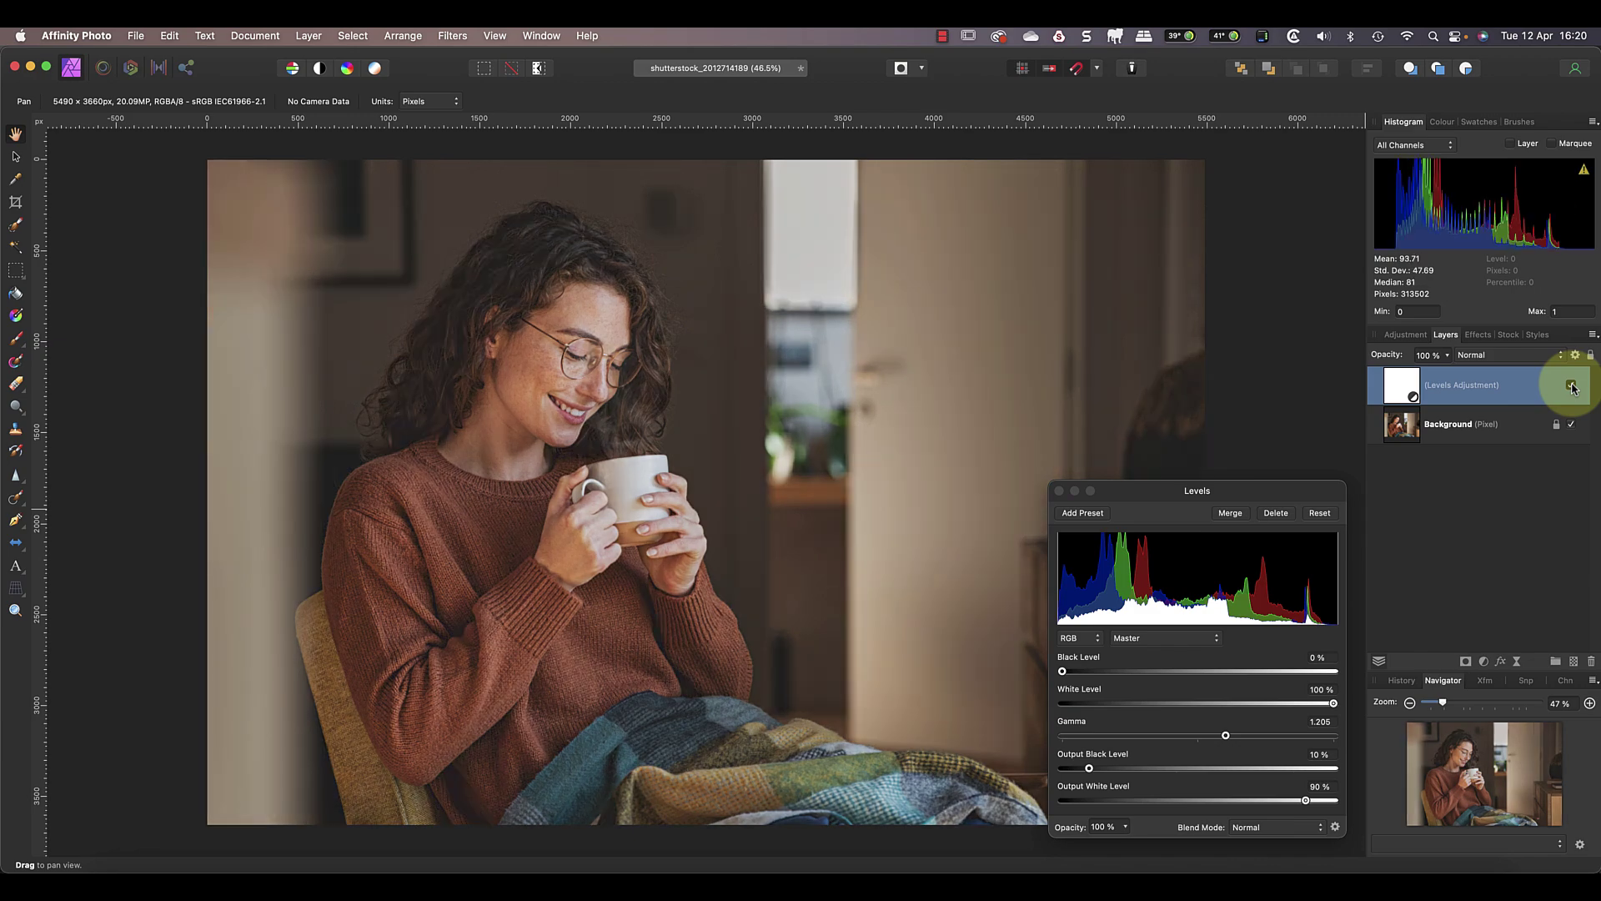
{"action": "left_click", "coordinate": [1571, 385]}
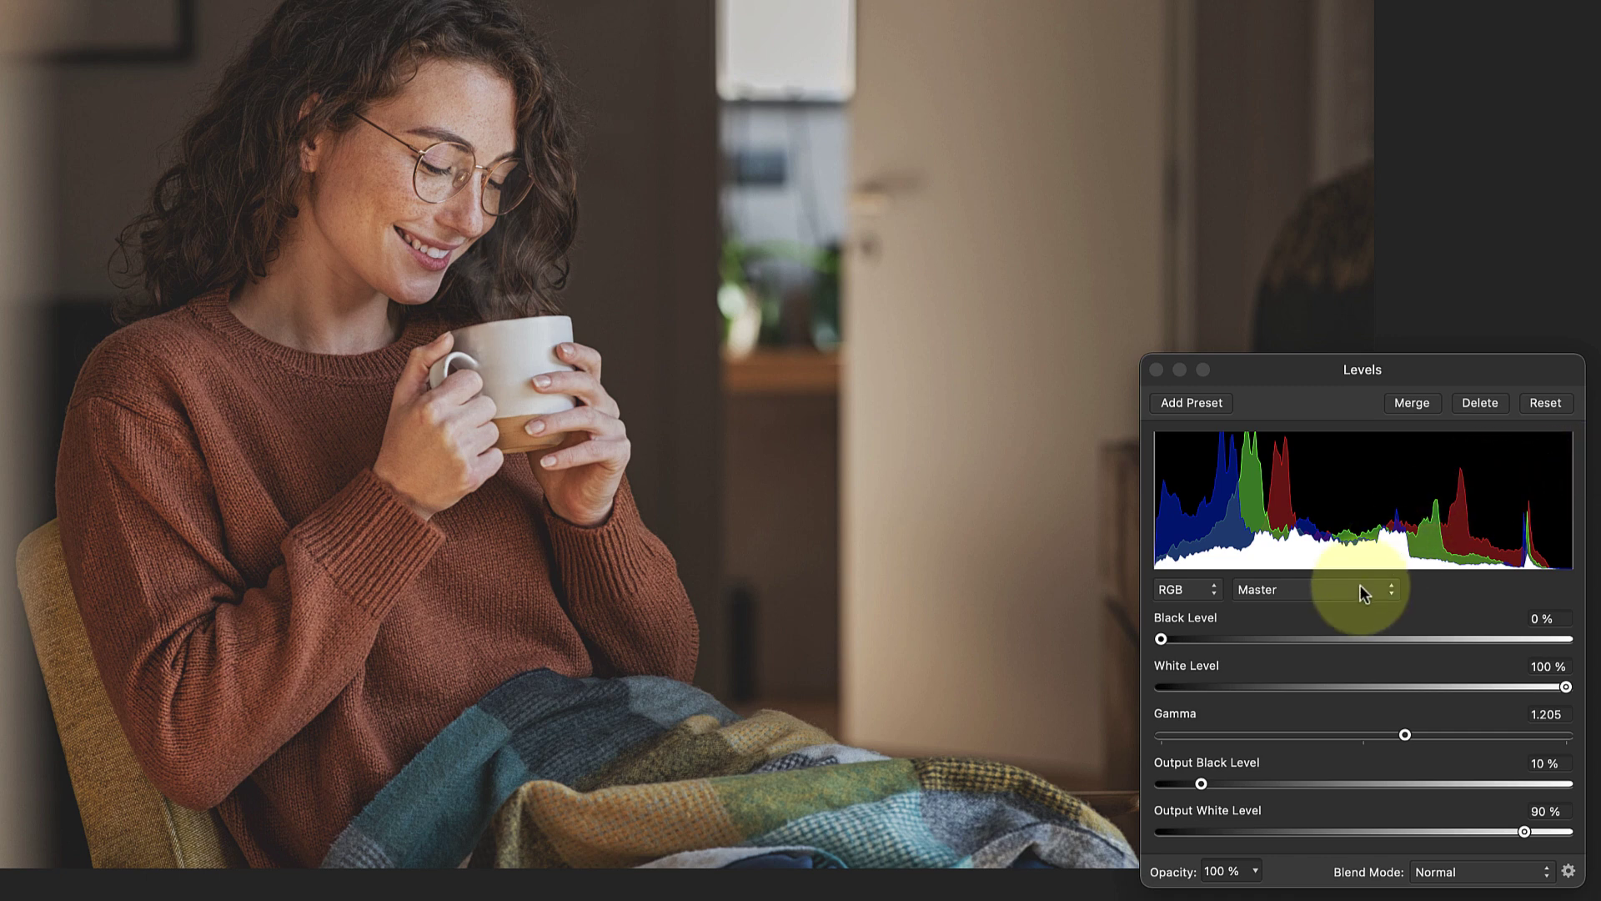
Switch Levels to the Red channel and test its Black Level, returning it to 0%.
{"action": "left_click", "coordinate": [1356, 587]}
{"action": "left_click", "coordinate": [1284, 613]}
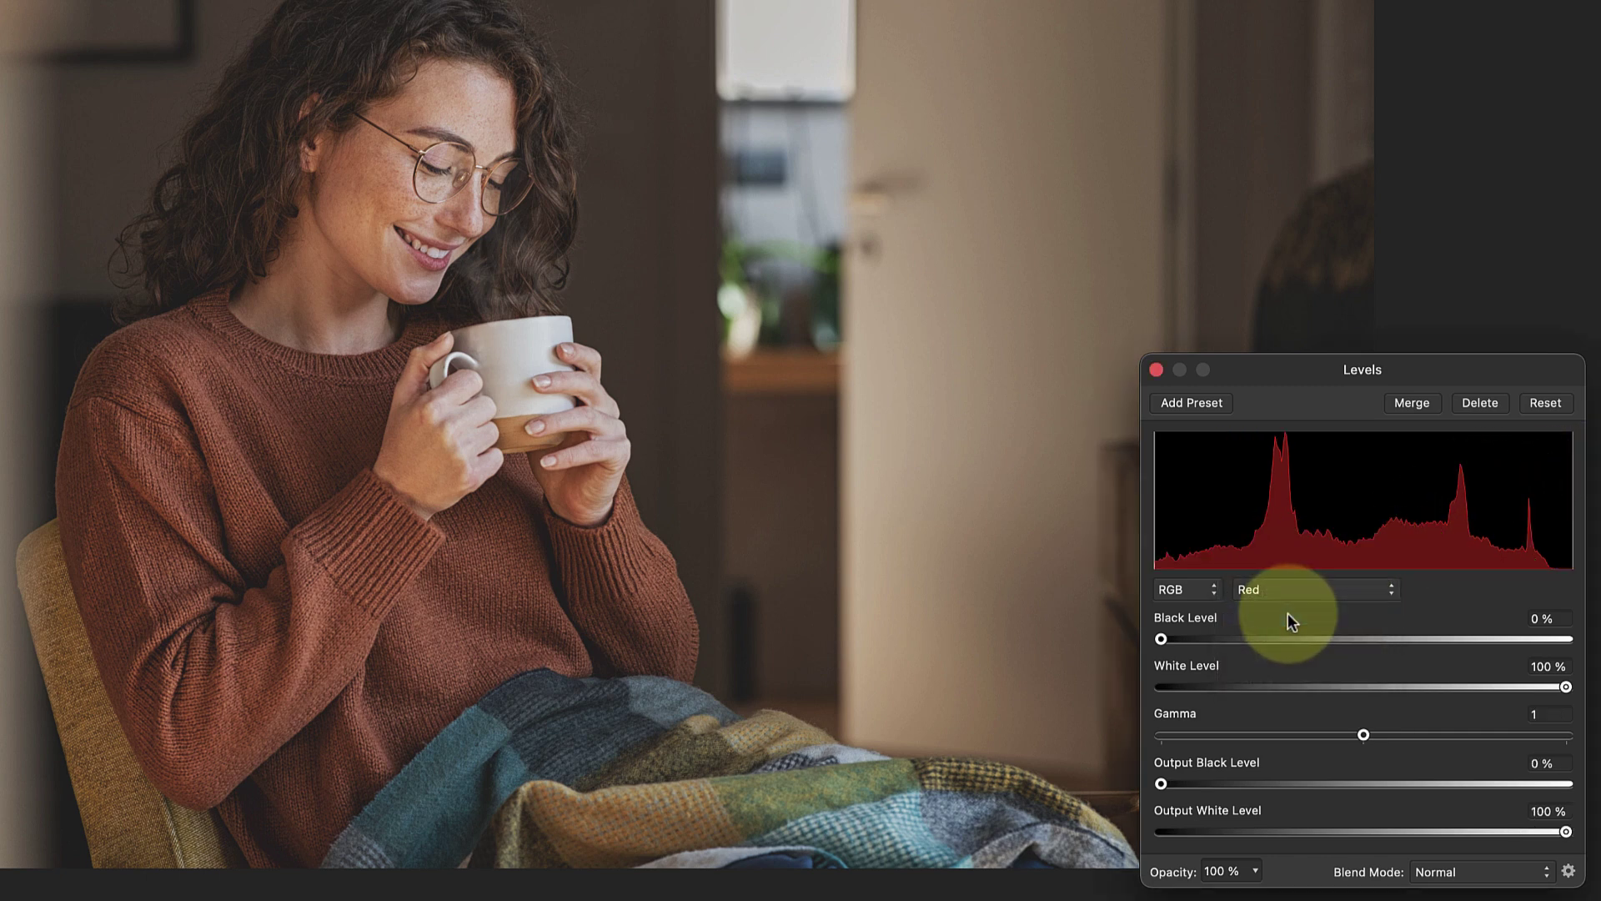
{"action": "left_click_drag", "start_coordinate": [1162, 638], "coordinate": [1371, 645]}
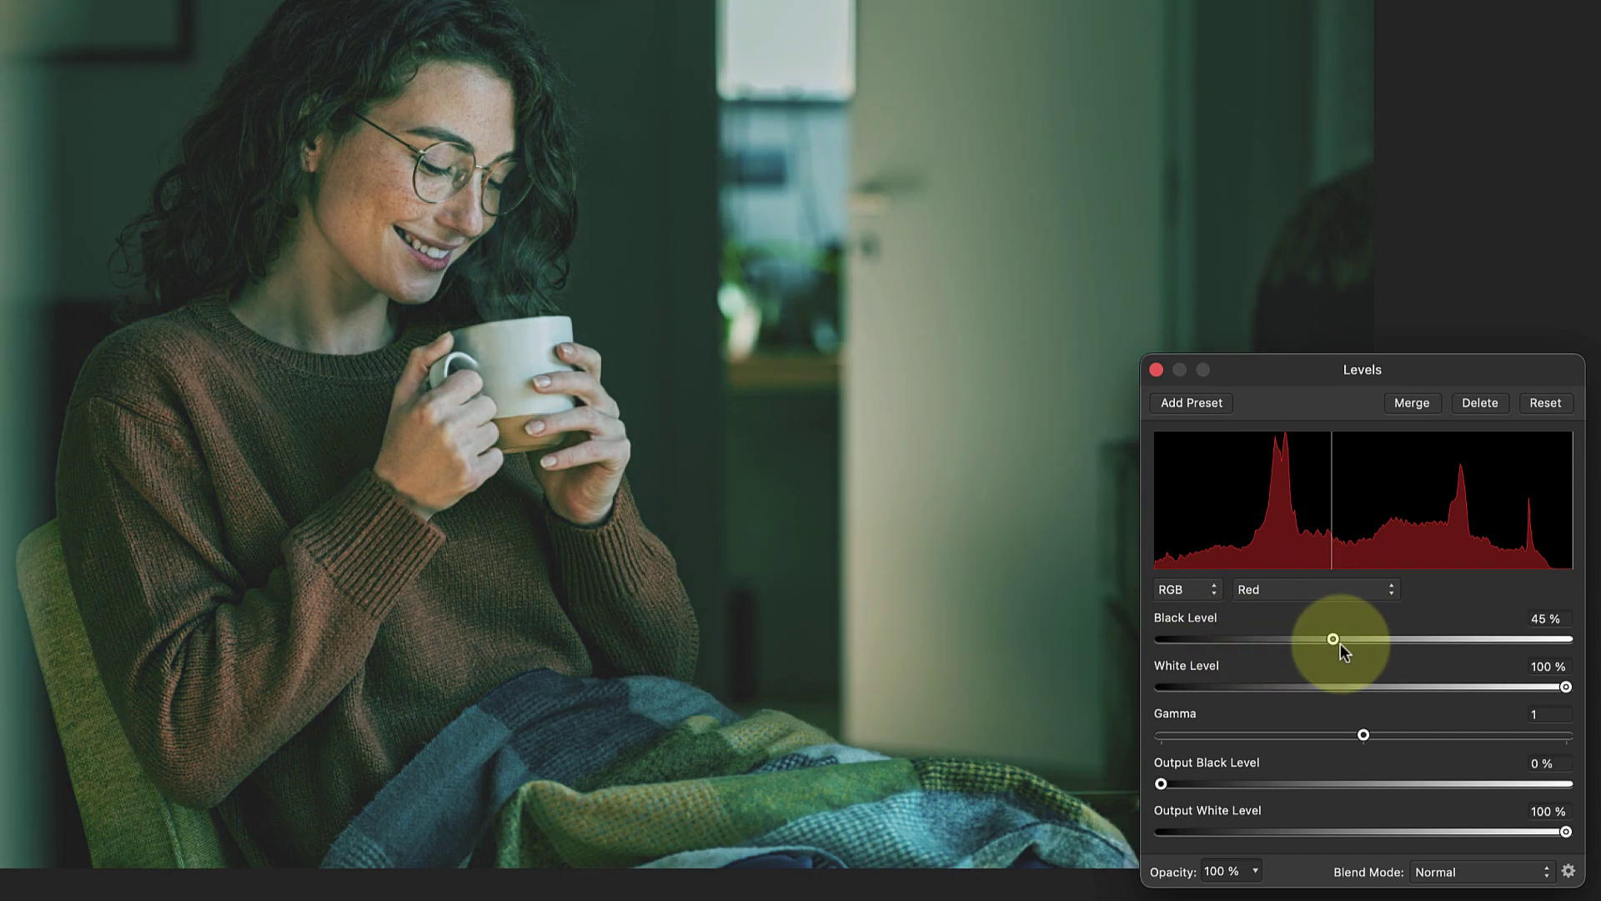
{"action": "left_click_drag", "start_coordinate": [1368, 643], "coordinate": [1138, 641]}
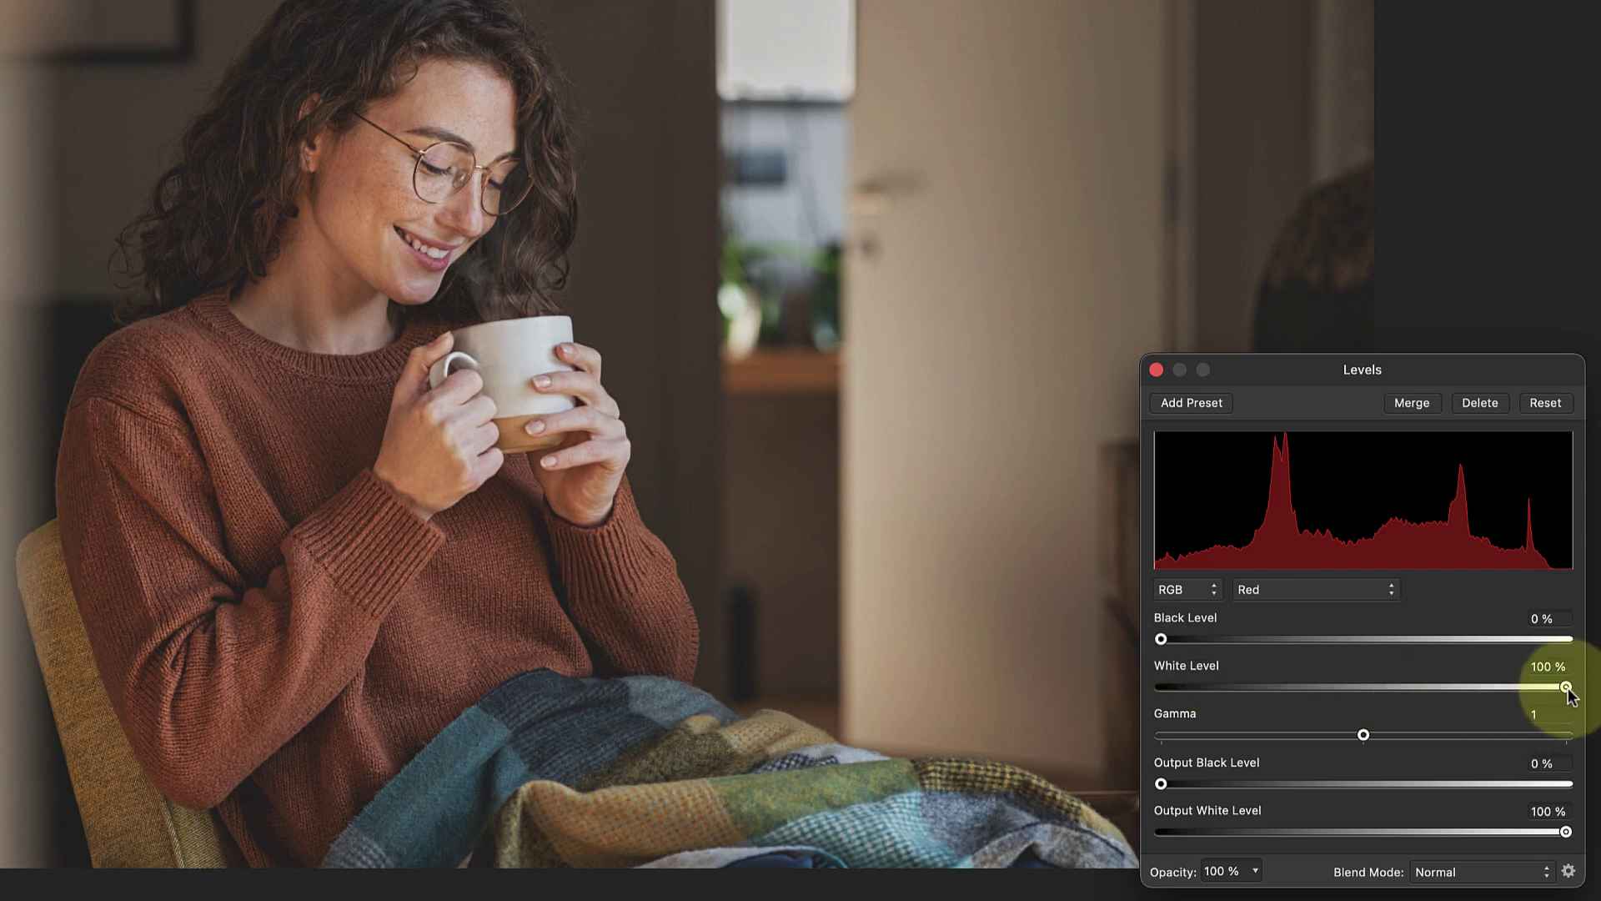
Test the Red White Level, Output Black and Output White sliders, then restore their defaults.
{"action": "left_click_drag", "start_coordinate": [1555, 695], "coordinate": [1366, 687]}
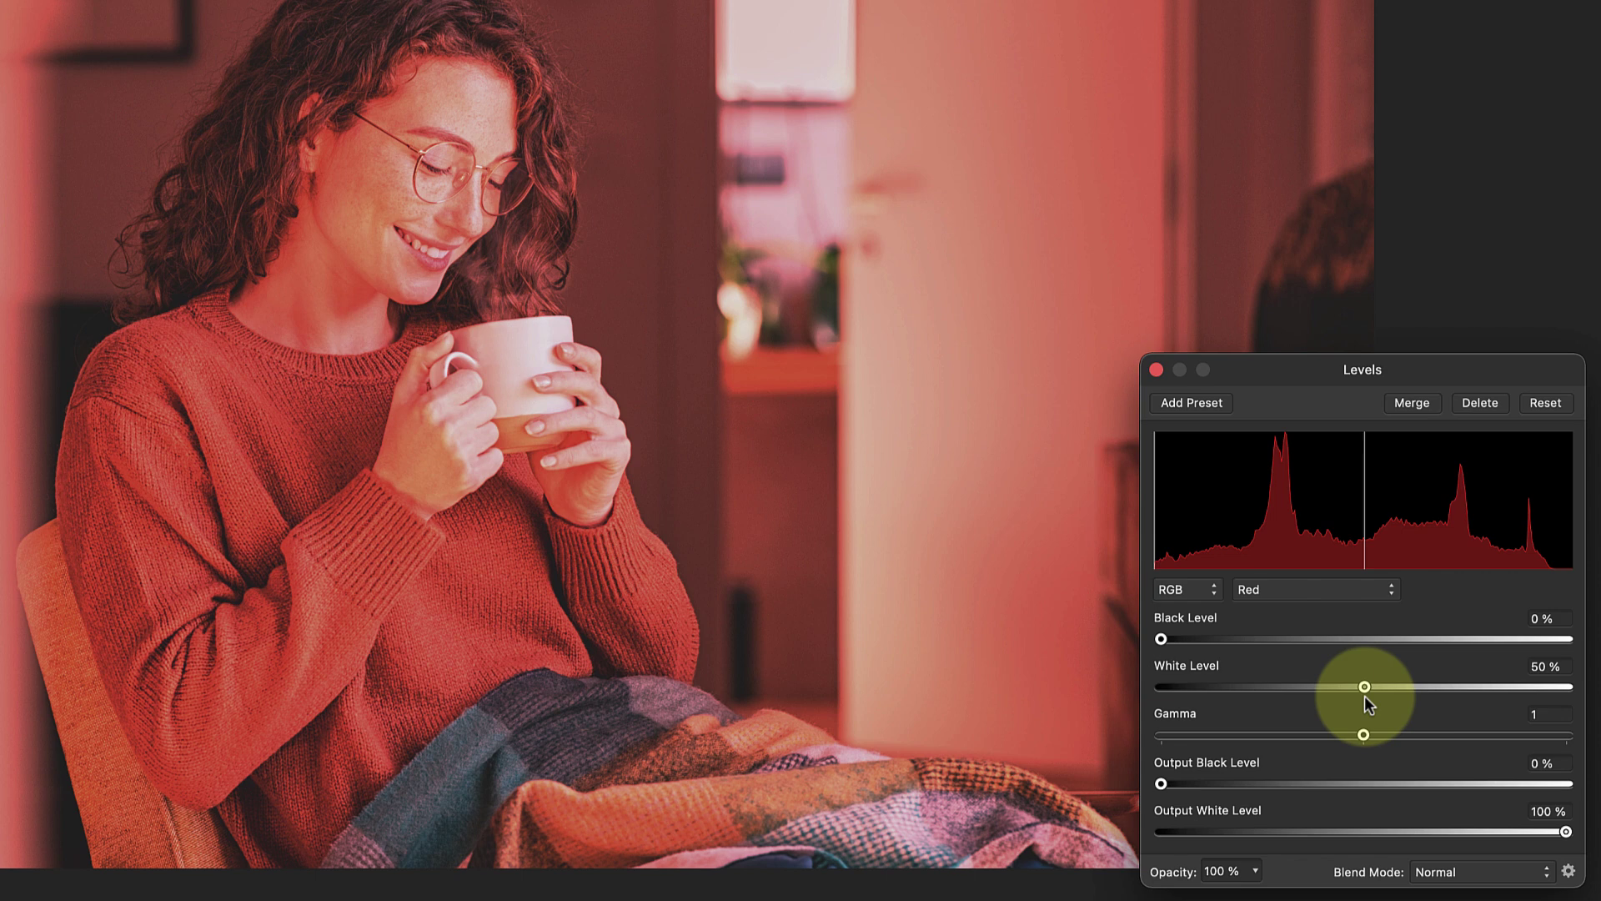
{"action": "left_click_drag", "start_coordinate": [1365, 687], "coordinate": [1567, 687]}
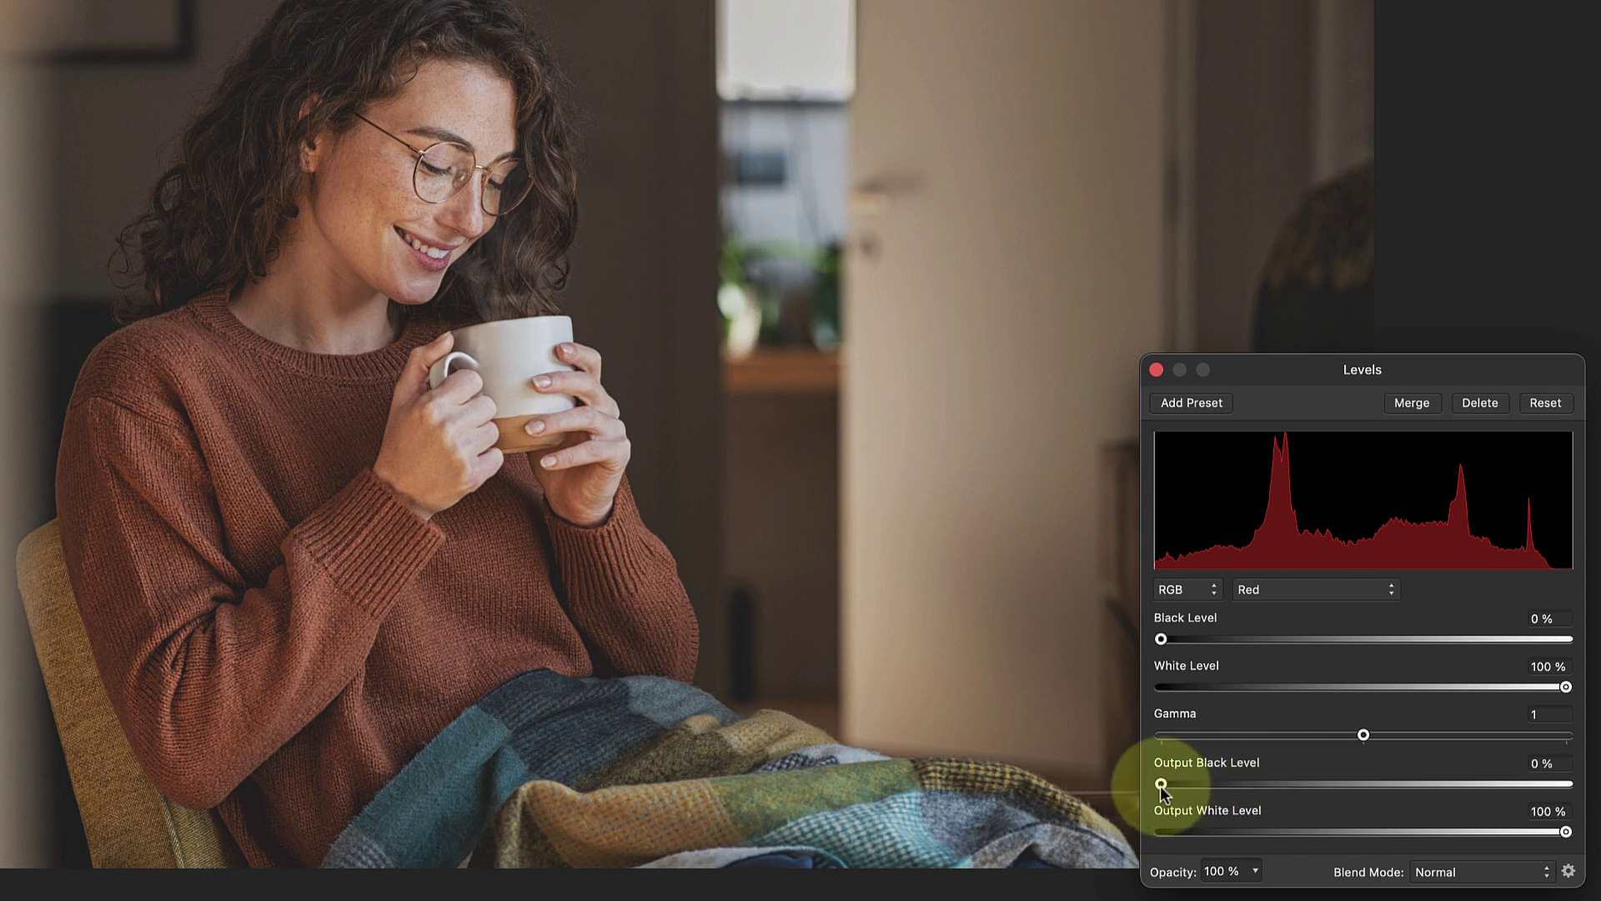
{"action": "mouse_move", "coordinate": [1161, 784]}
{"action": "left_mouse_down"}
{"action": "mouse_move", "coordinate": [1370, 785]}
{"action": "mouse_move", "coordinate": [1161, 785]}
{"action": "left_mouse_up"}
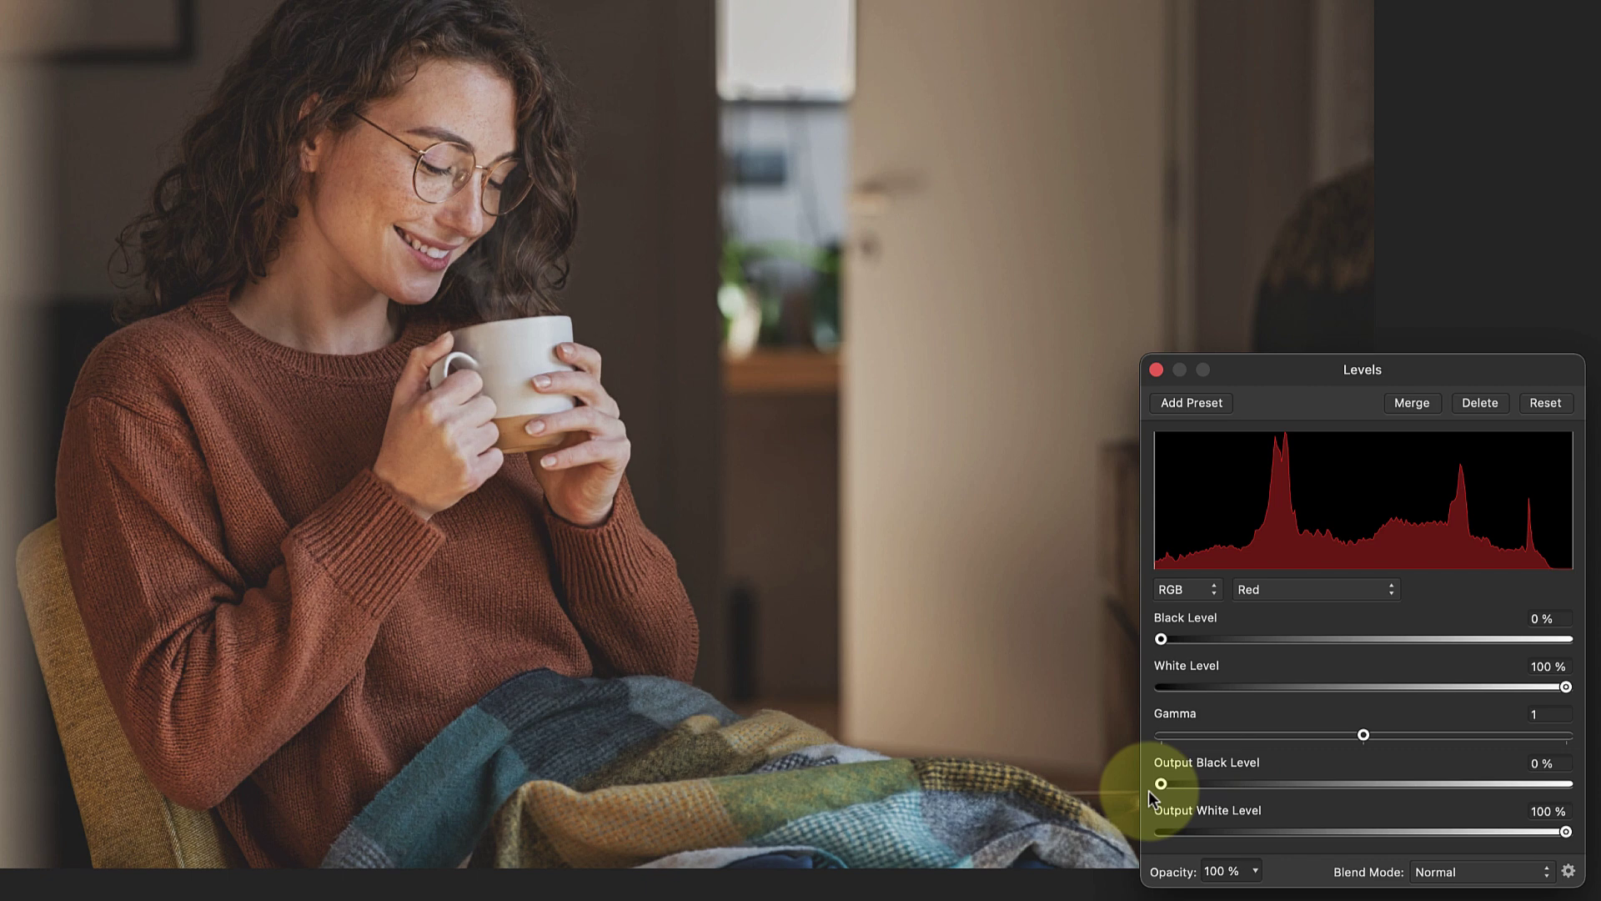
{"action": "mouse_move", "coordinate": [1564, 831]}
{"action": "left_mouse_down"}
{"action": "mouse_move", "coordinate": [1355, 831]}
{"action": "mouse_move", "coordinate": [1566, 830]}
{"action": "left_mouse_up"}
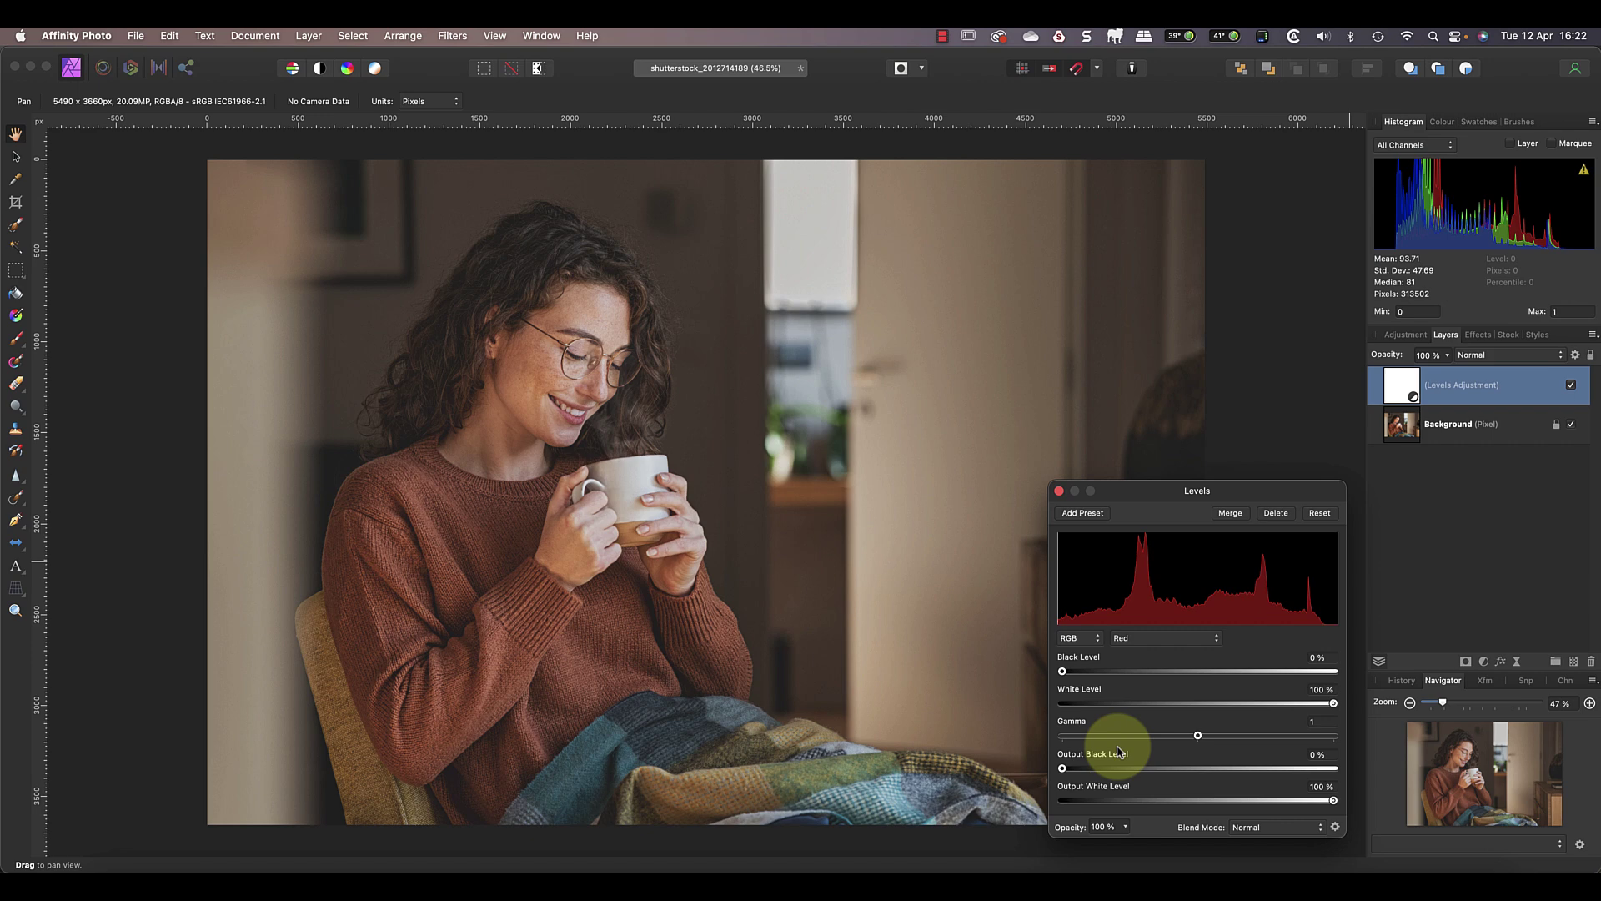
Set the Red channel Black Level to 10% and its gamma to about 1.208.
{"action": "left_click_drag", "start_coordinate": [1197, 735], "coordinate": [1269, 740]}
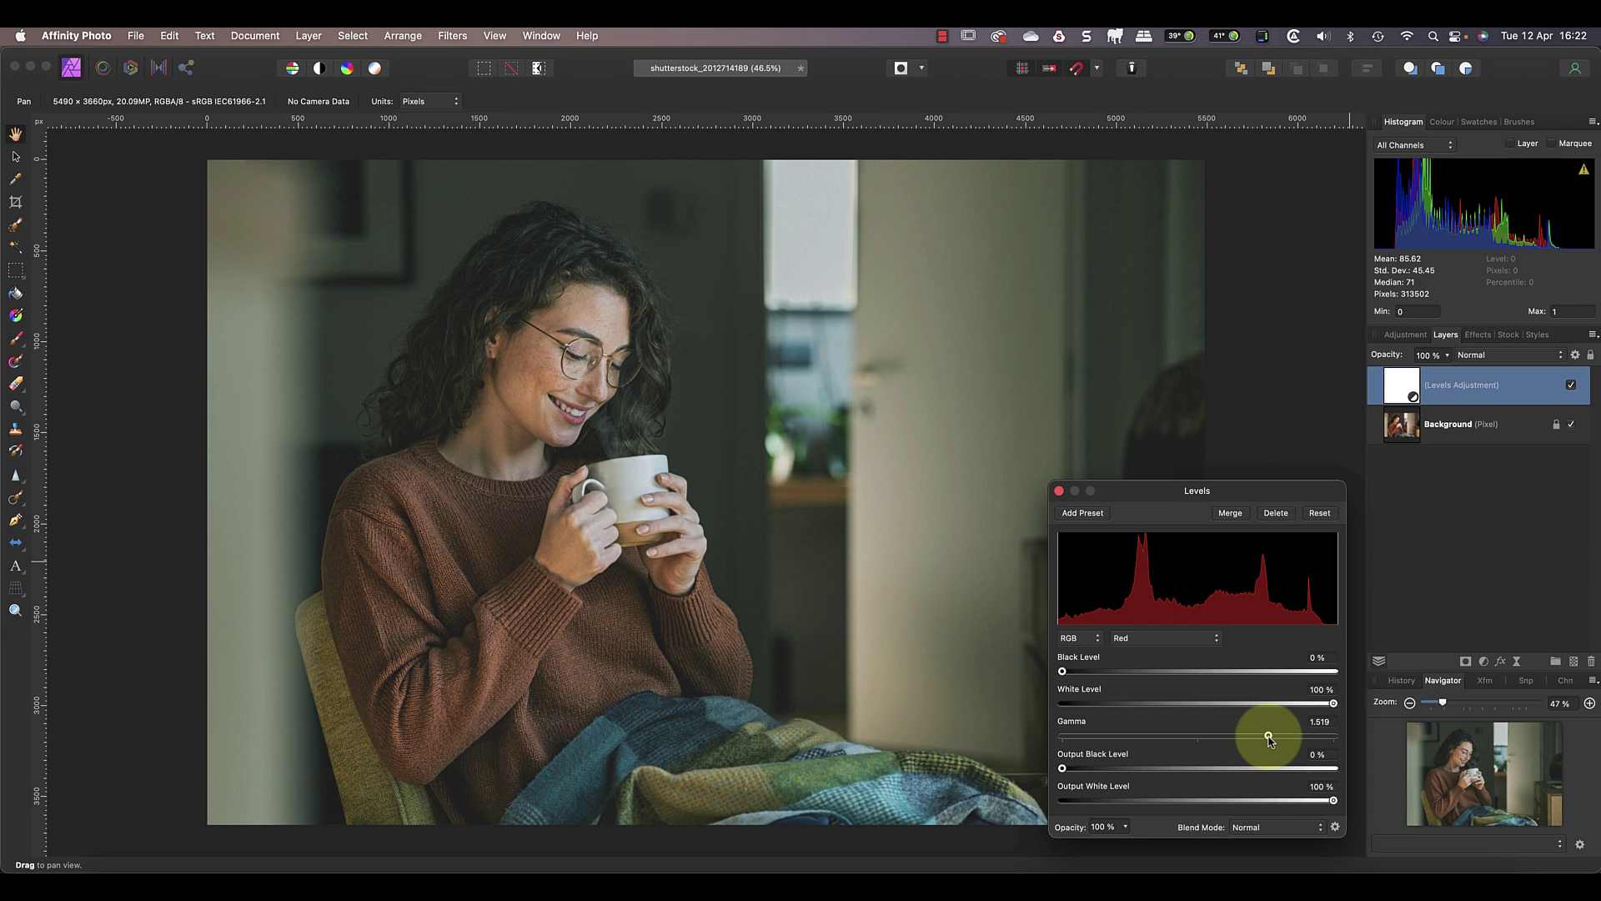
{"action": "left_click_drag", "start_coordinate": [1270, 739], "coordinate": [1132, 748]}
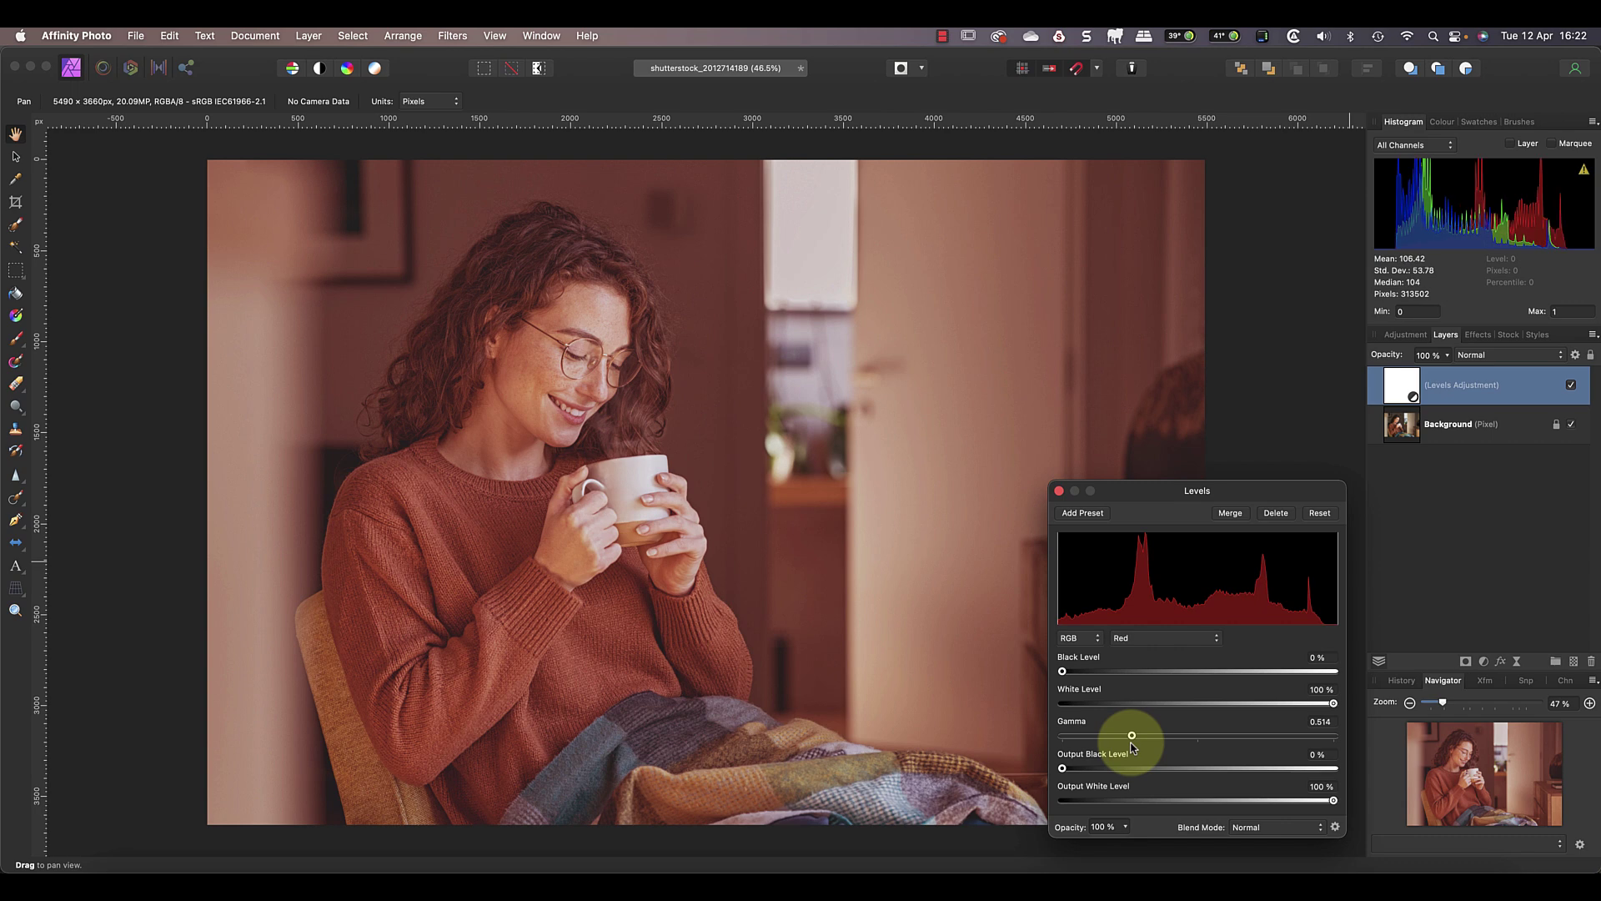
{"action": "left_click_drag", "start_coordinate": [1132, 747], "coordinate": [1198, 742]}
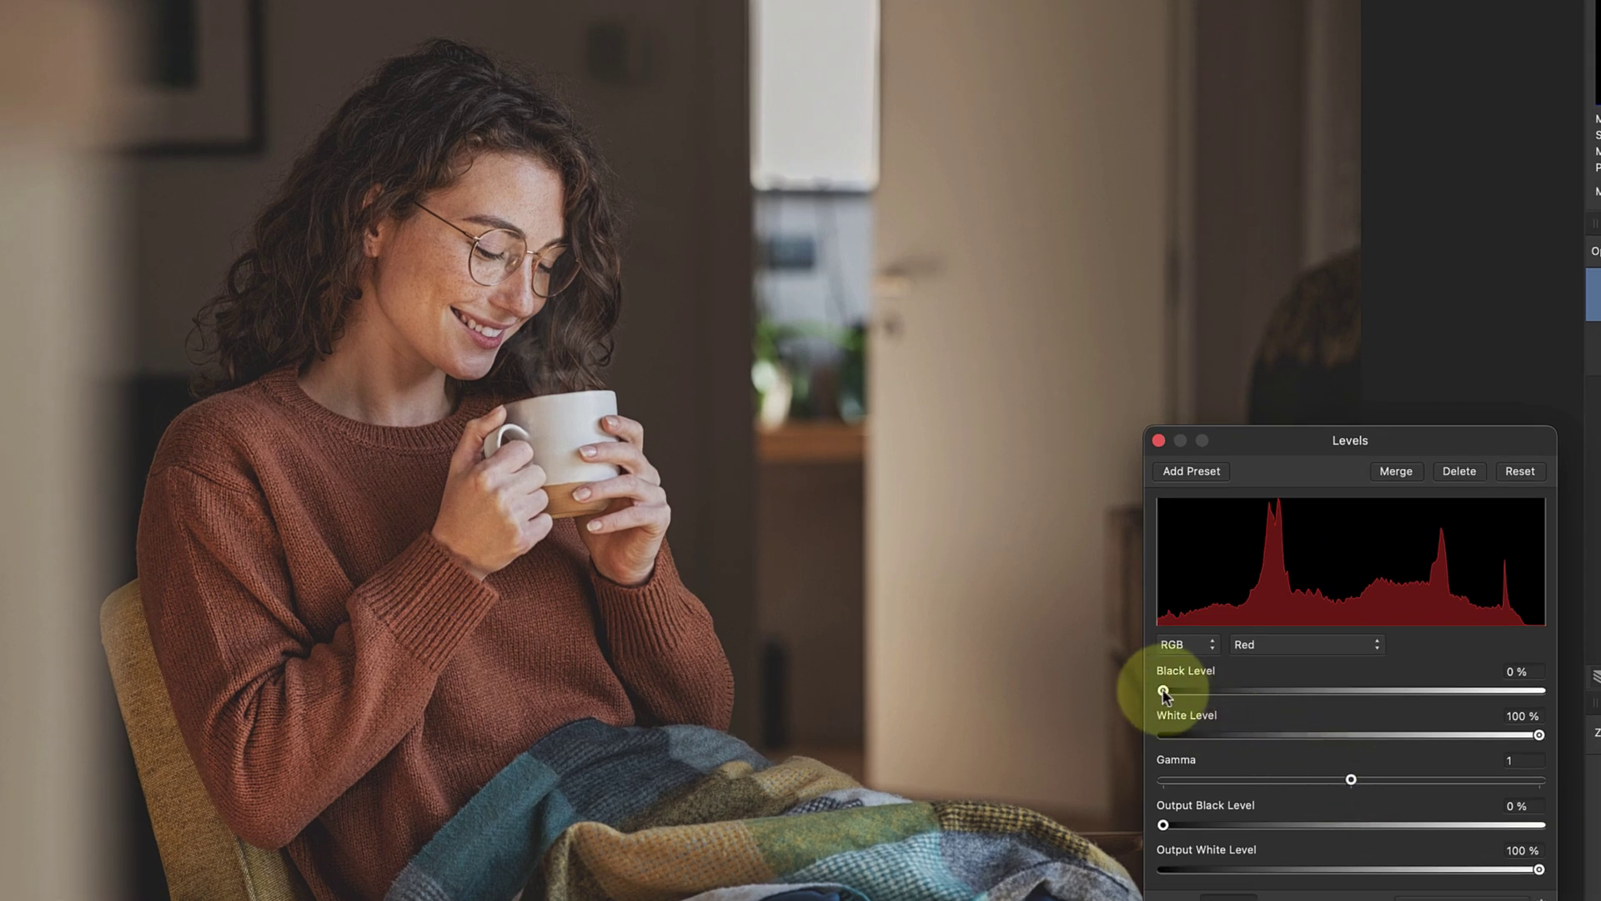
{"action": "left_click_drag", "start_coordinate": [1165, 691], "coordinate": [1203, 697]}
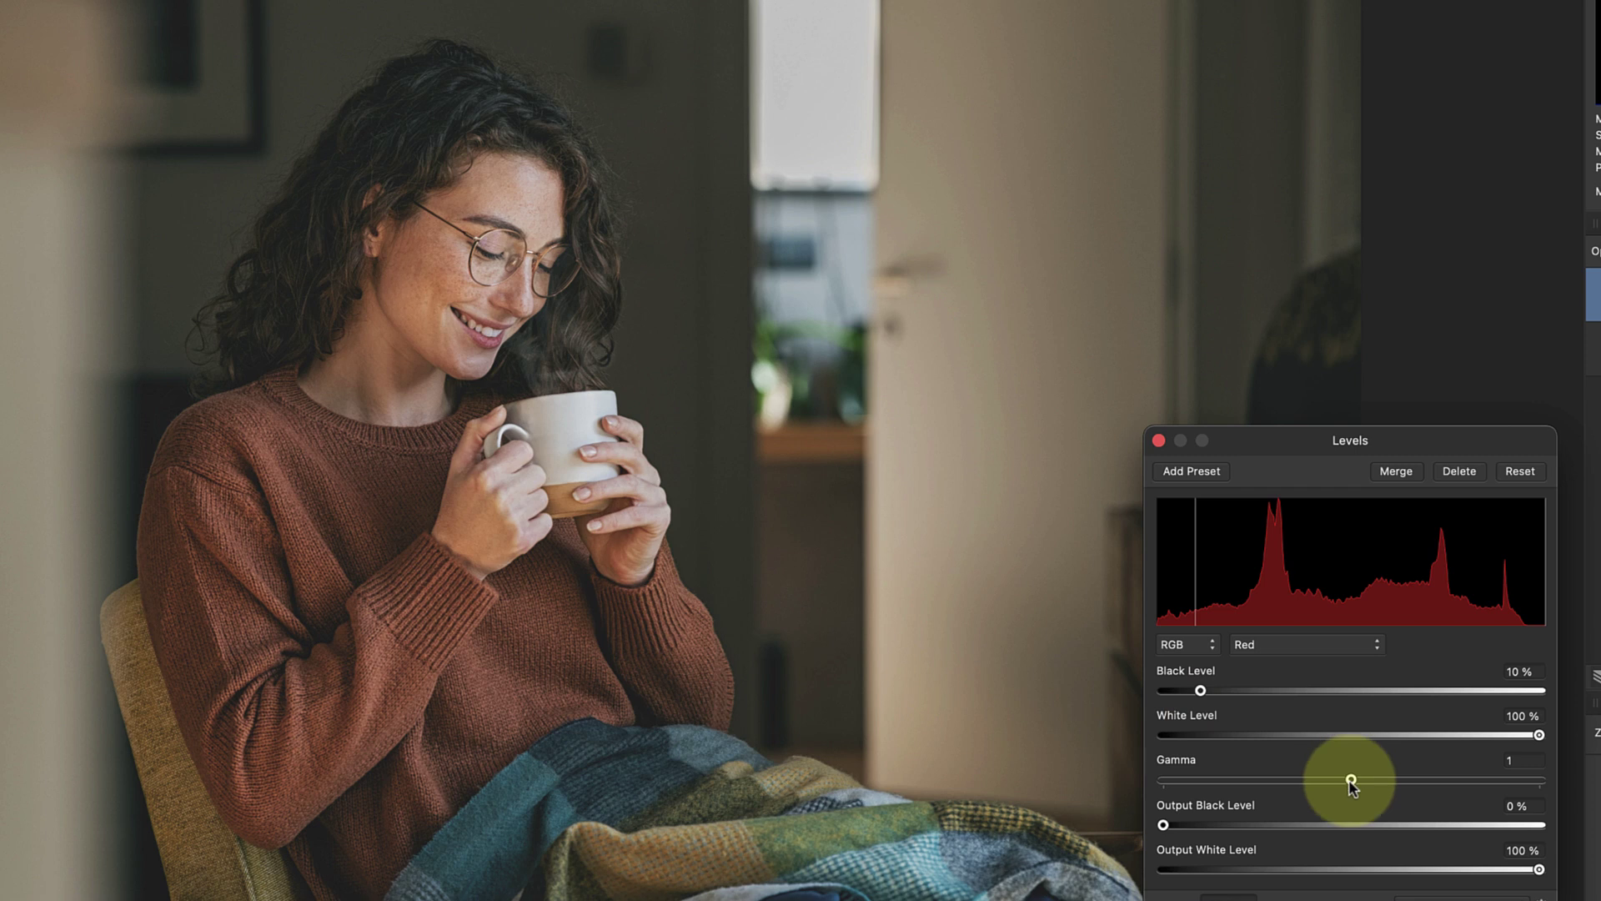
{"action": "left_click_drag", "start_coordinate": [1352, 780], "coordinate": [1390, 779]}
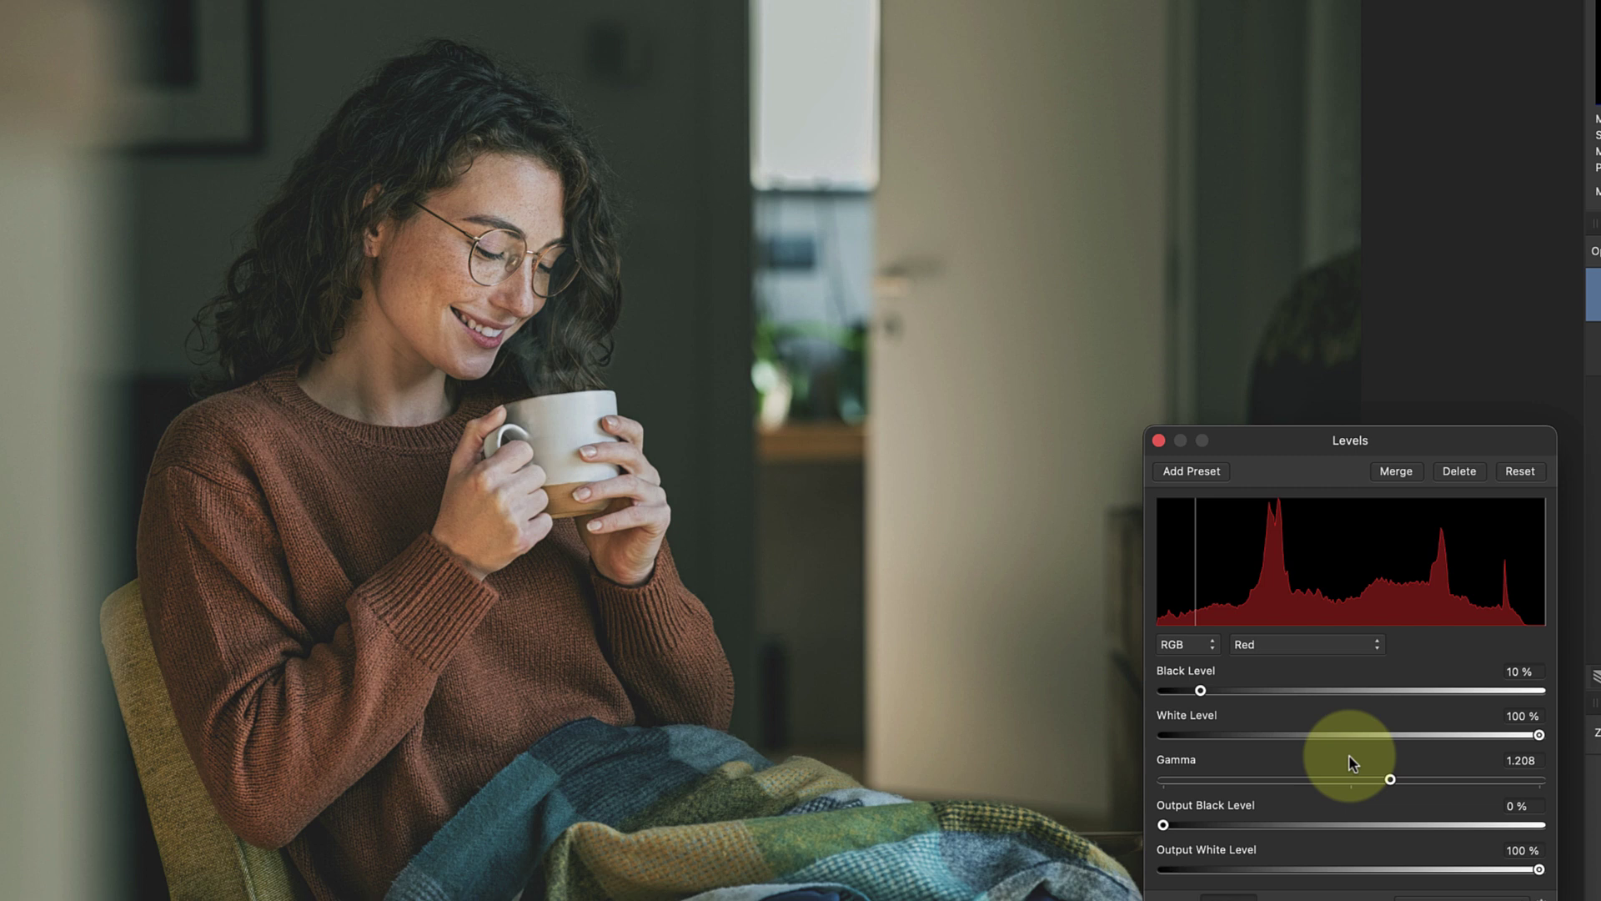
Raise the Green channel Black Level to 6%.
{"action": "left_click", "coordinate": [1301, 648]}
{"action": "left_click", "coordinate": [1292, 670]}
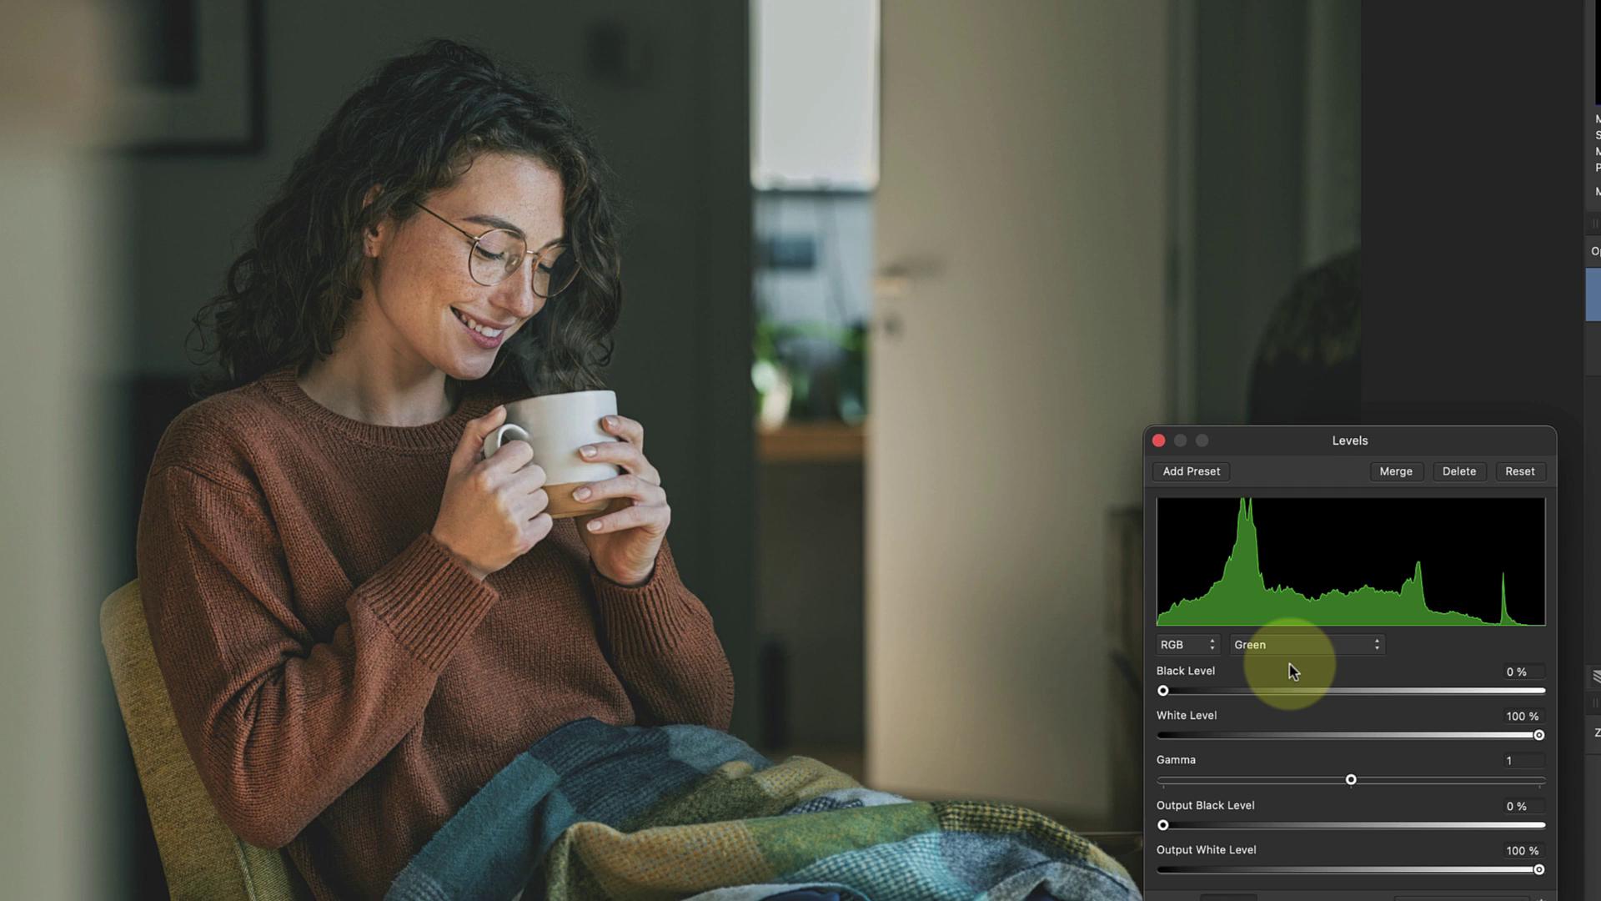
{"action": "left_click_drag", "start_coordinate": [1163, 689], "coordinate": [1185, 691]}
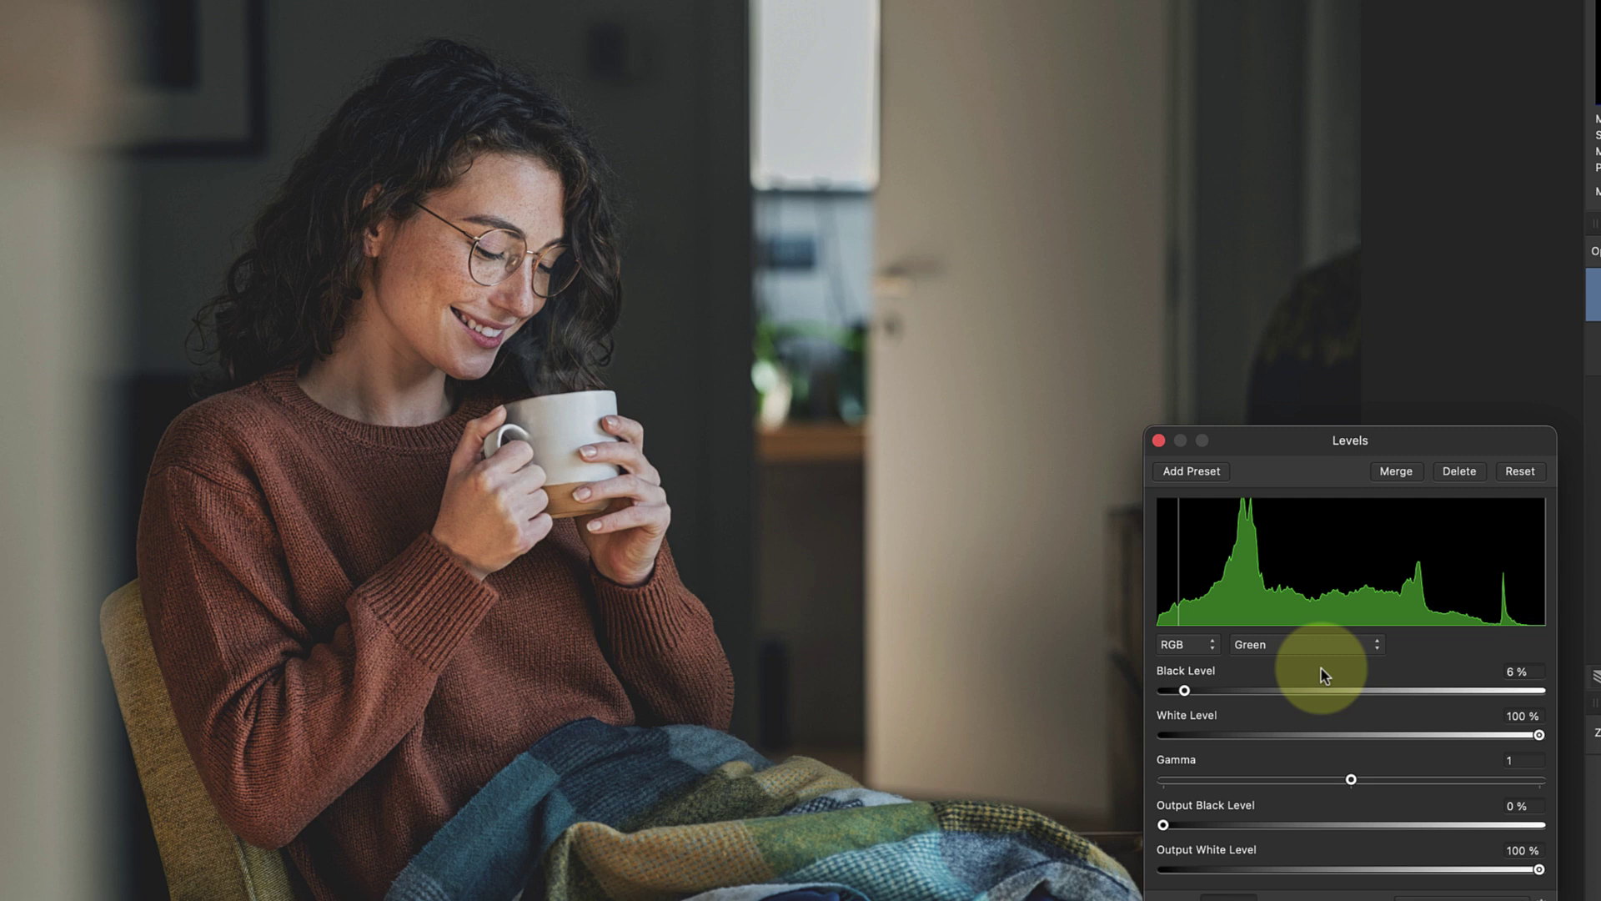
{"action": "left_click", "coordinate": [1327, 647]}
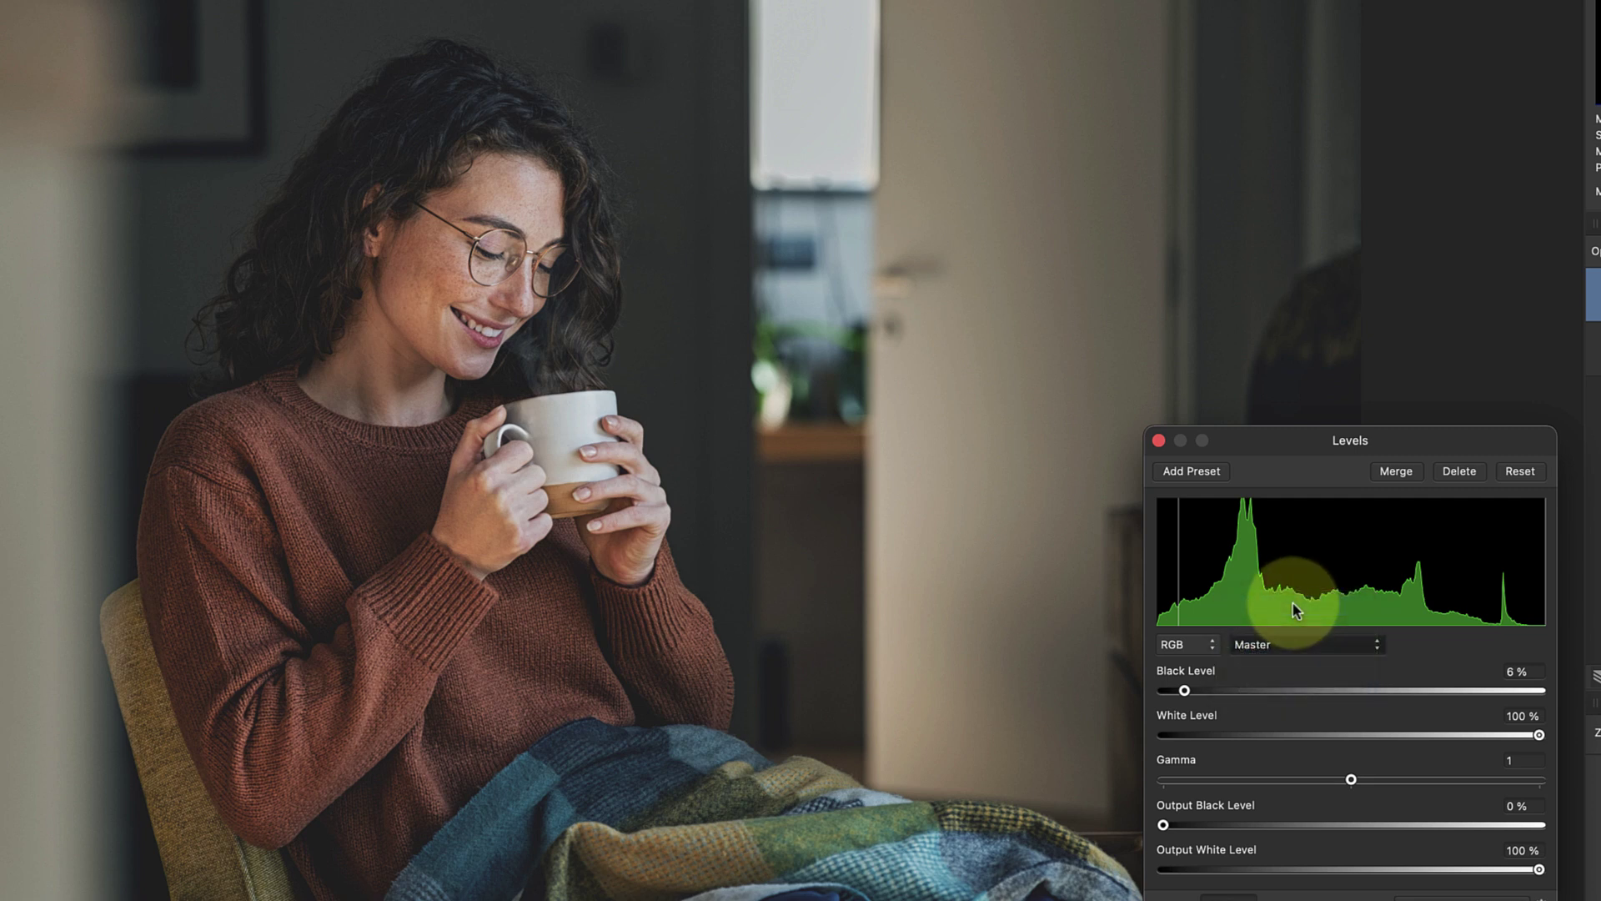
On Master, set output black to 15% and output white to 90%, then toggle the layer to compare.
{"action": "left_click", "coordinate": [1291, 605]}
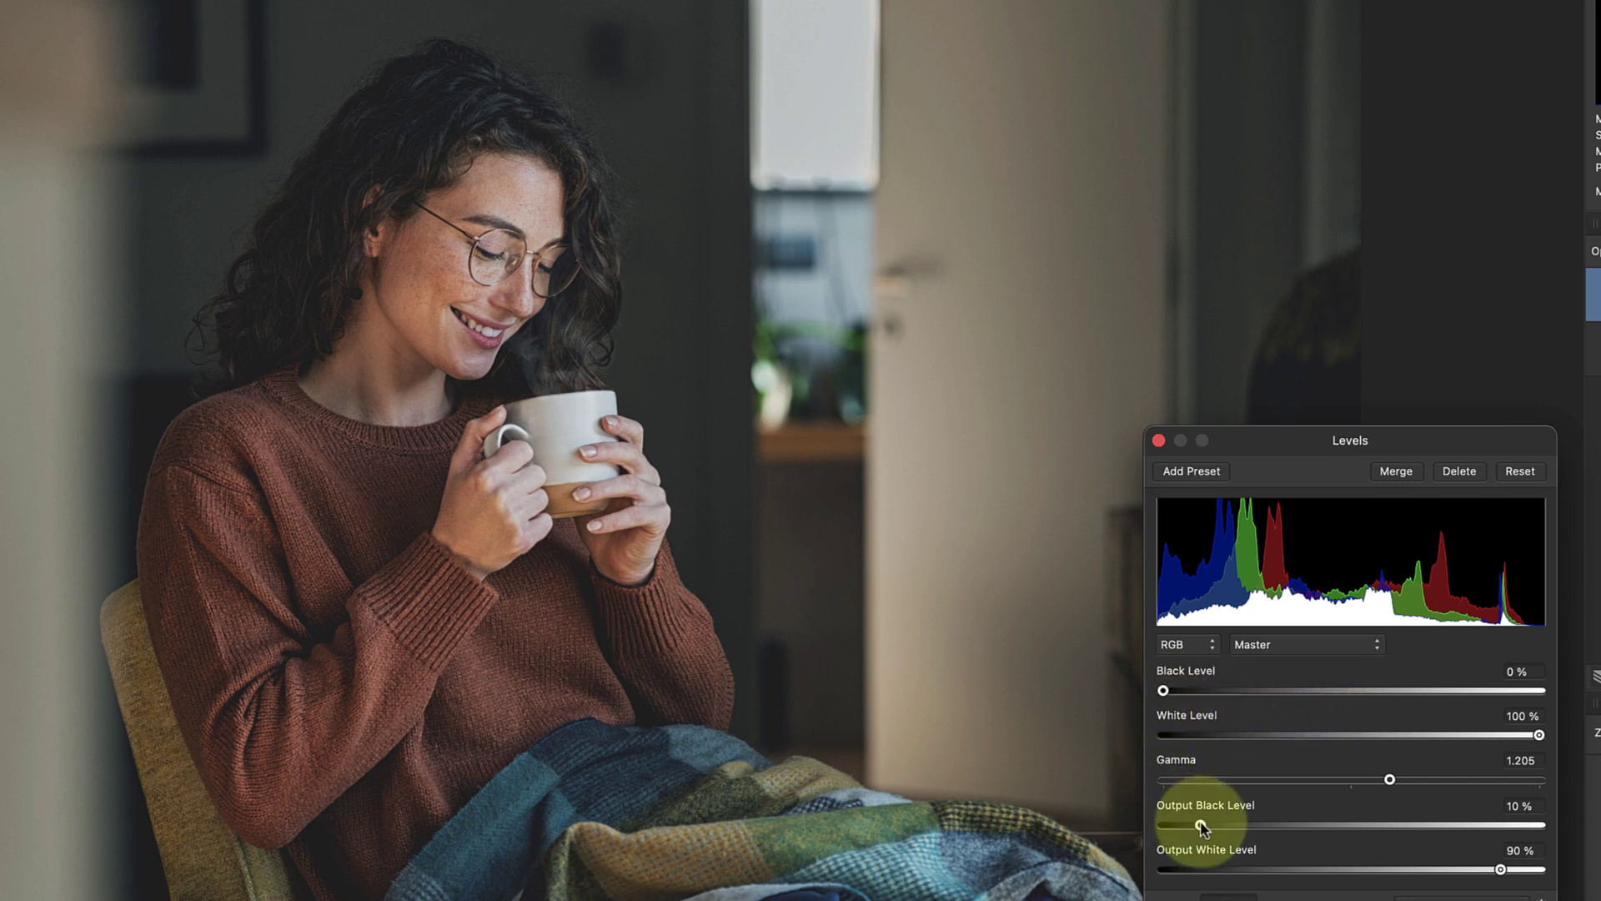
{"action": "mouse_move", "coordinate": [1201, 827]}
{"action": "left_mouse_down"}
{"action": "mouse_move", "coordinate": [1216, 827]}
{"action": "mouse_move", "coordinate": [1195, 809]}
{"action": "left_mouse_up"}
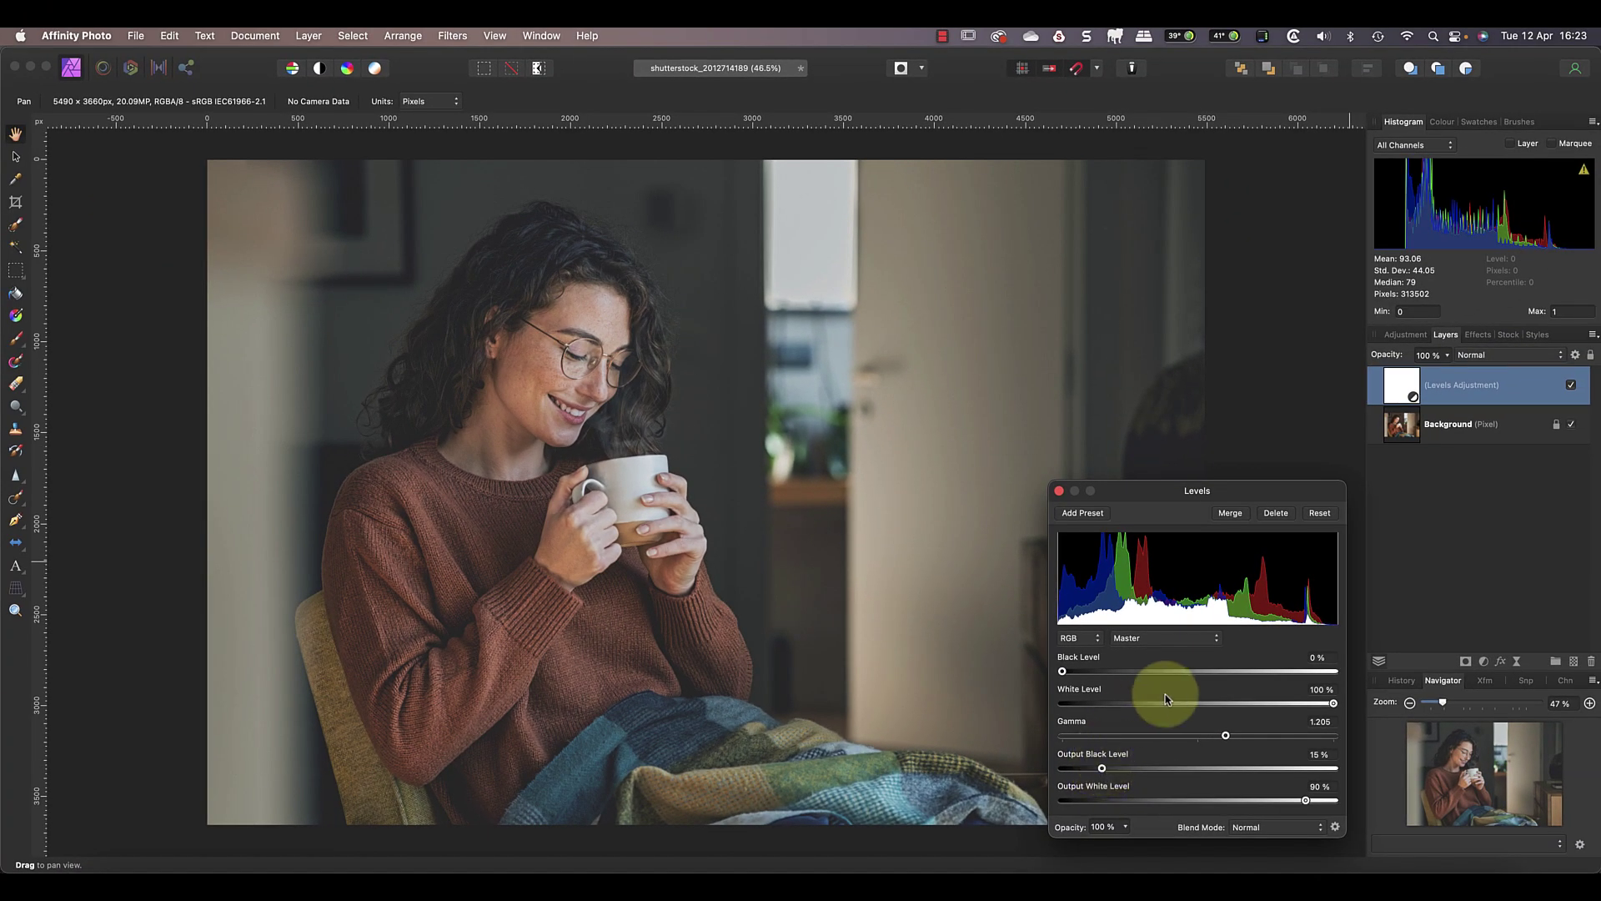
{"action": "left_click", "coordinate": [1572, 388]}
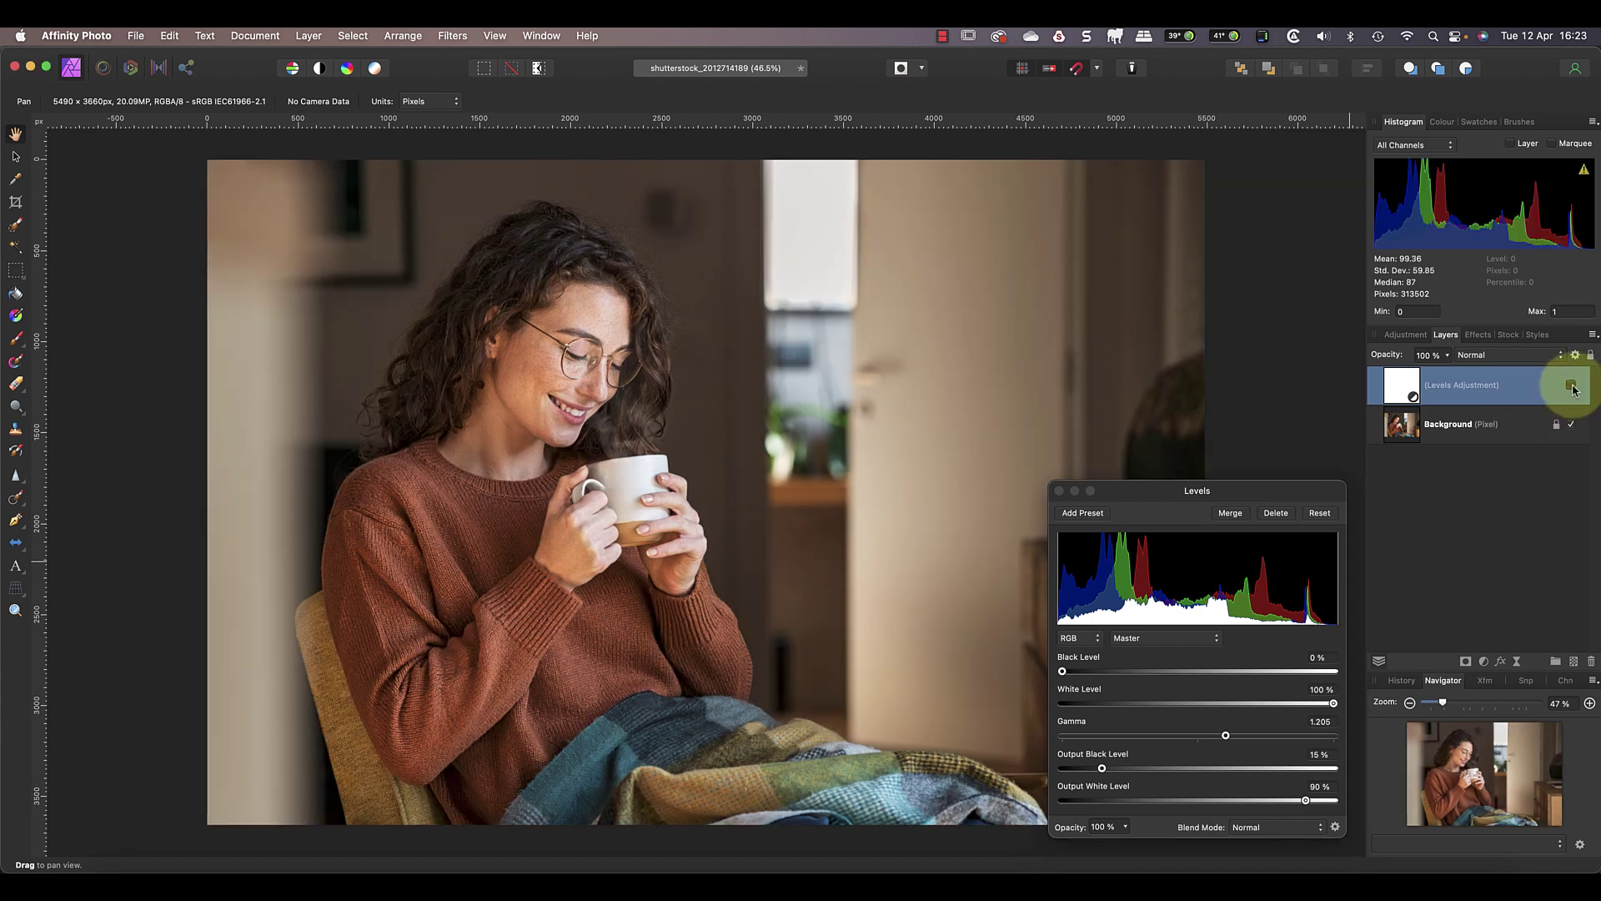
{"action": "left_click", "coordinate": [1573, 387]}
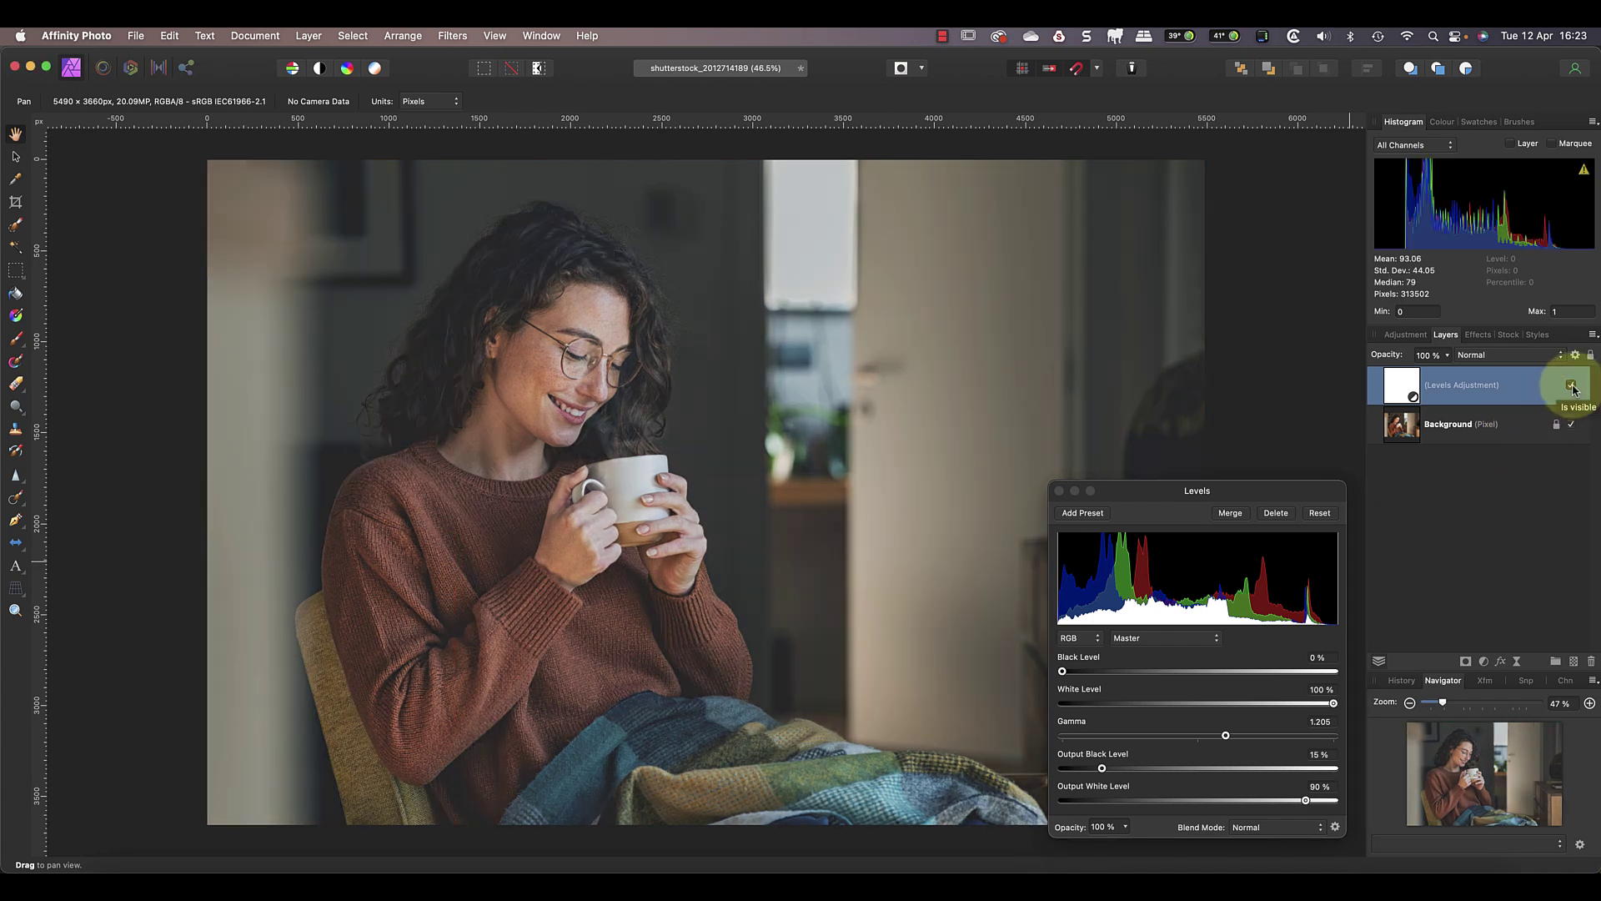
{"action": "left_click", "coordinate": [1573, 387]}
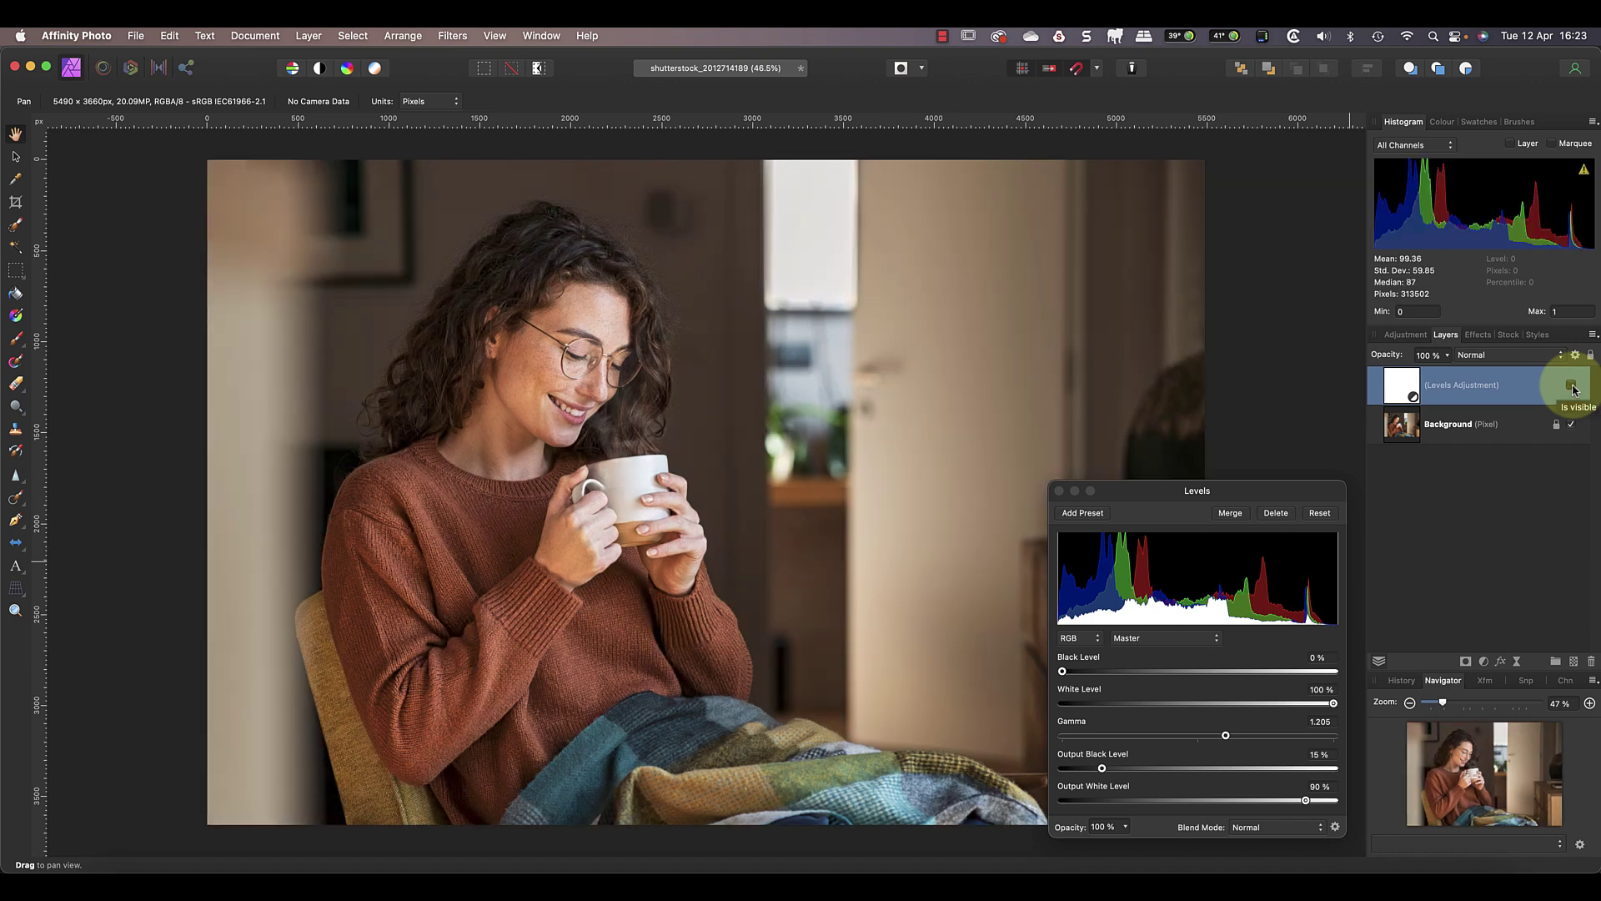
{"action": "left_click", "coordinate": [1573, 389]}
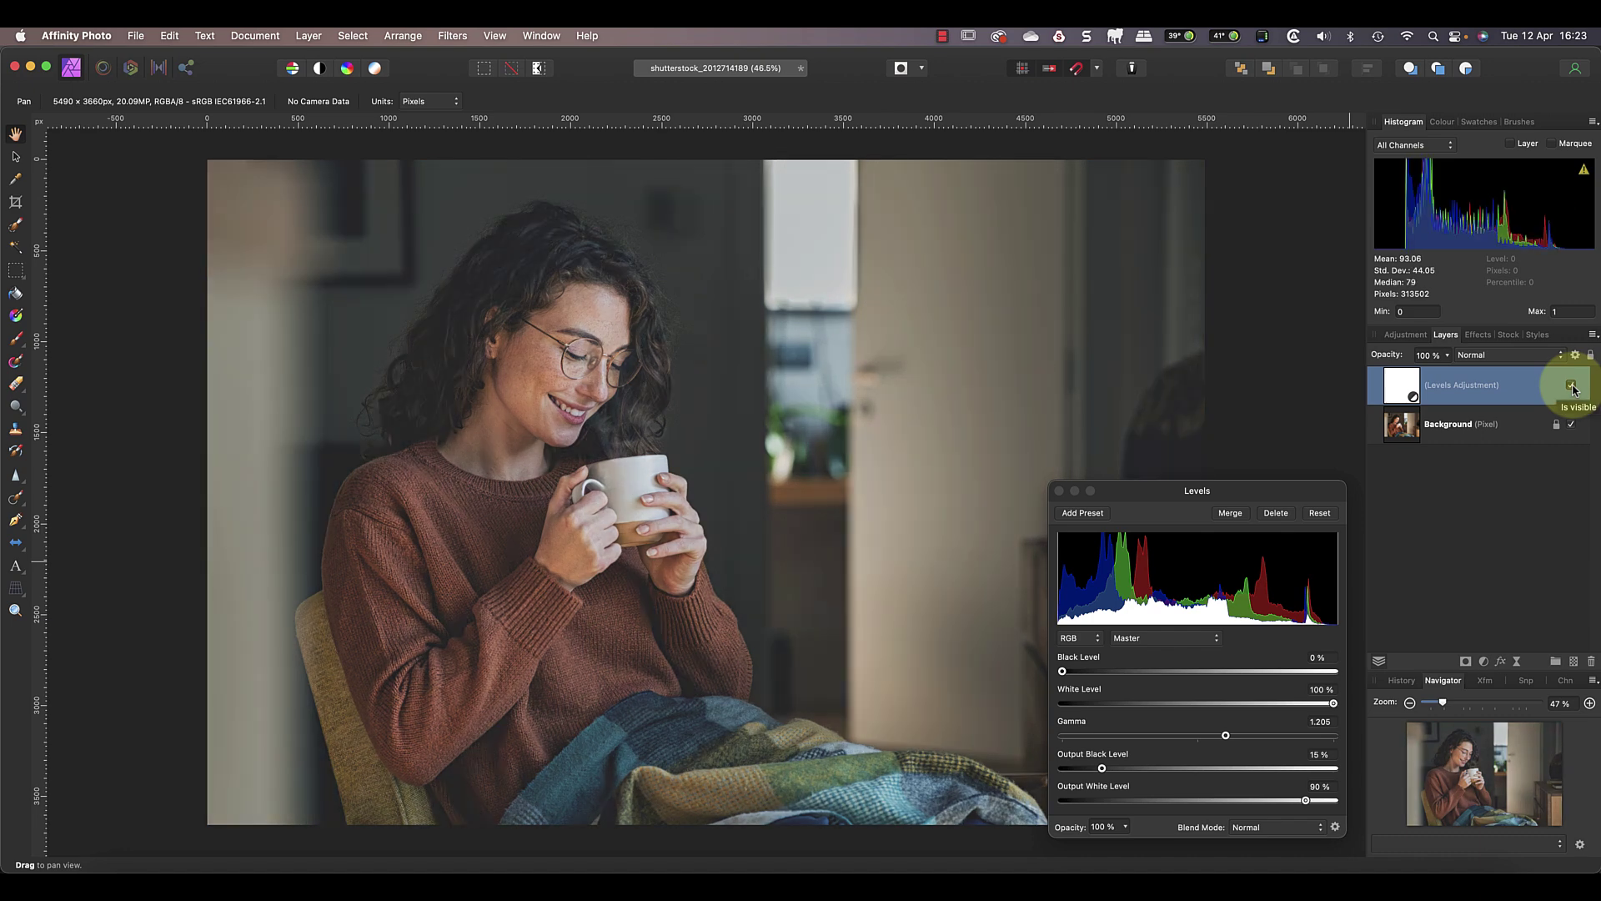